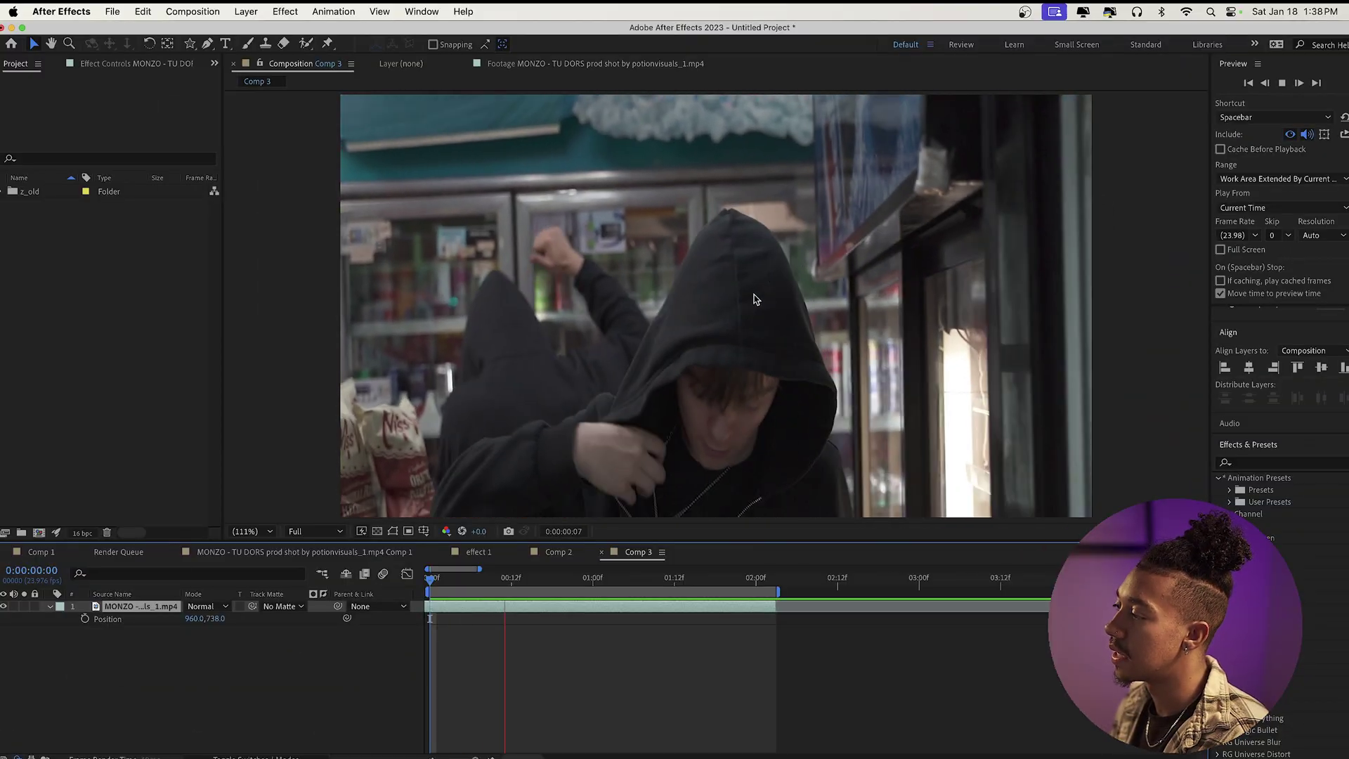
Step: Preview the original clip, find the Timewarp effect and apply it to the MONZO video layer
{"action": "key", "text": "space"}
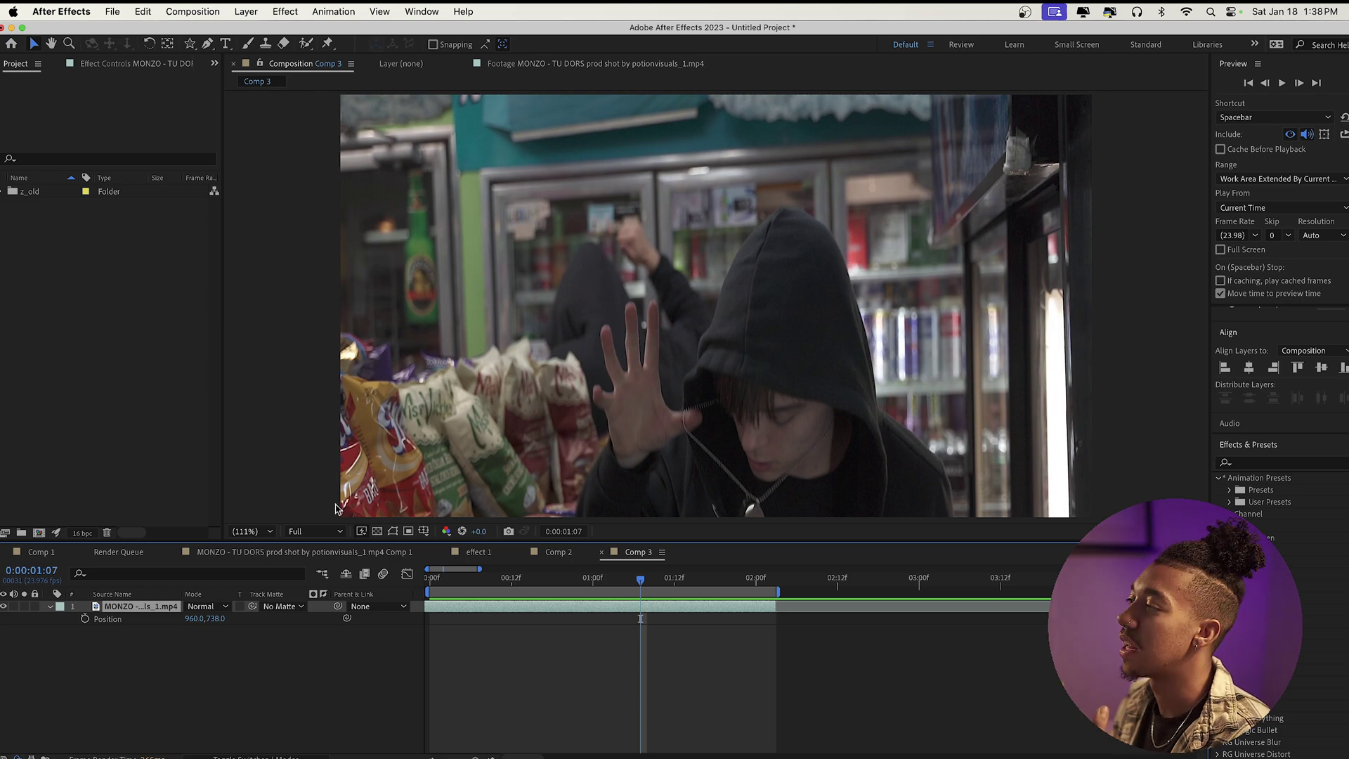
{"action": "key", "text": "space"}
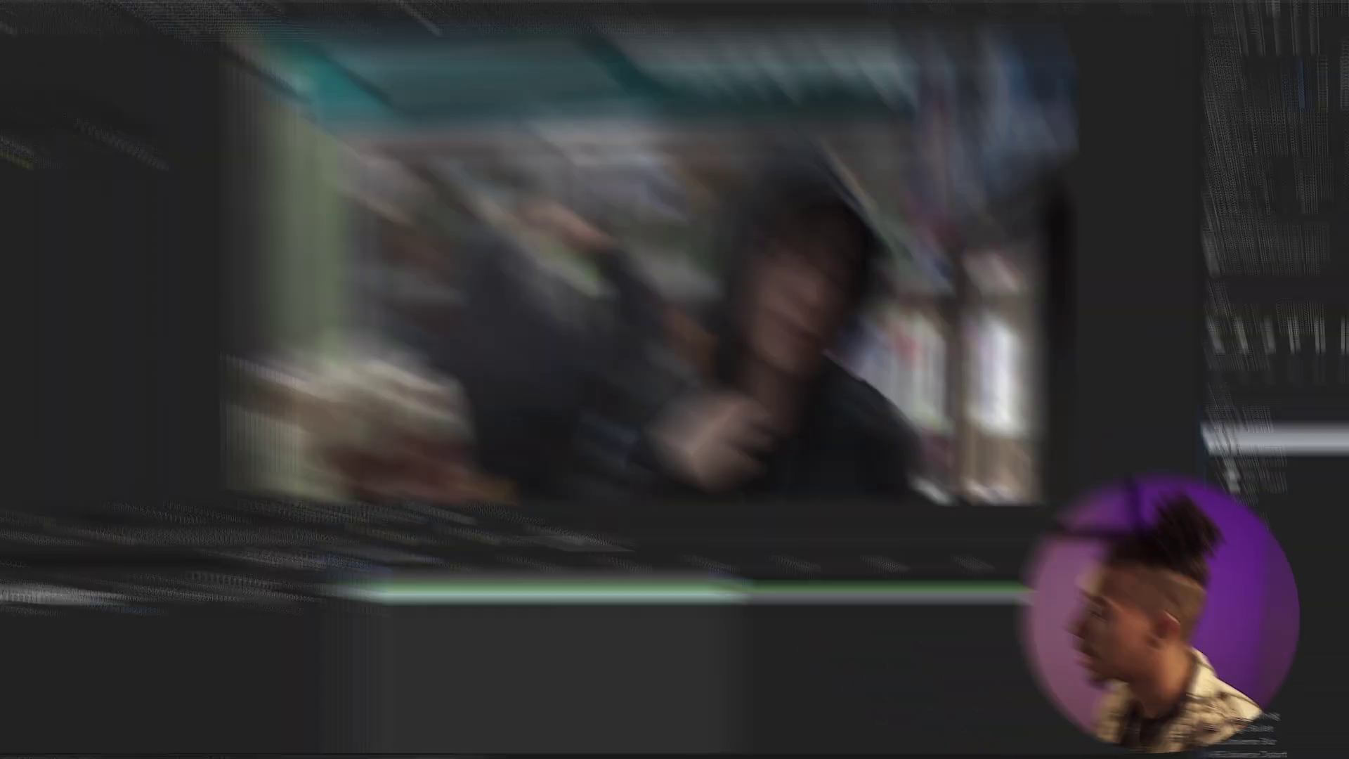
{"action": "type", "text": "time"}
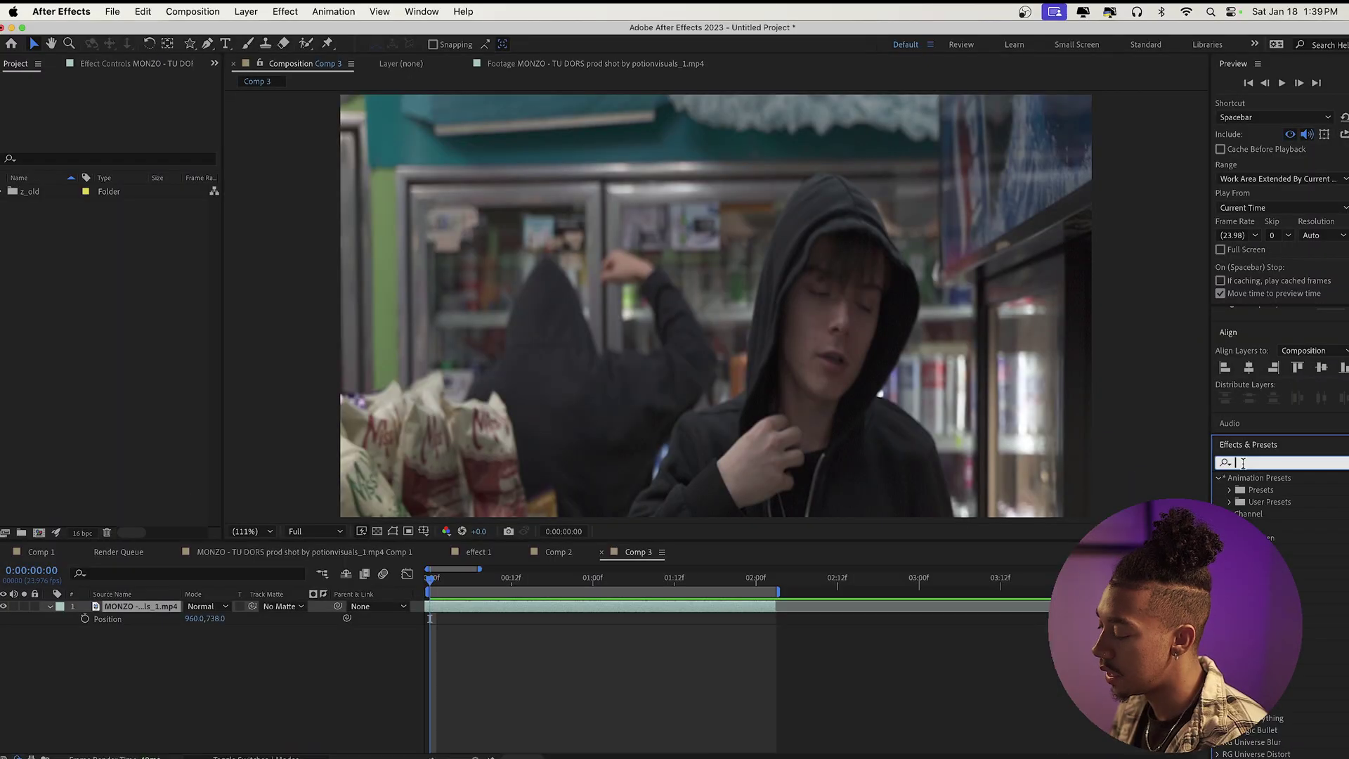
{"action": "left_click_drag", "start_coordinate": [1258, 692], "coordinate": [695, 605]}
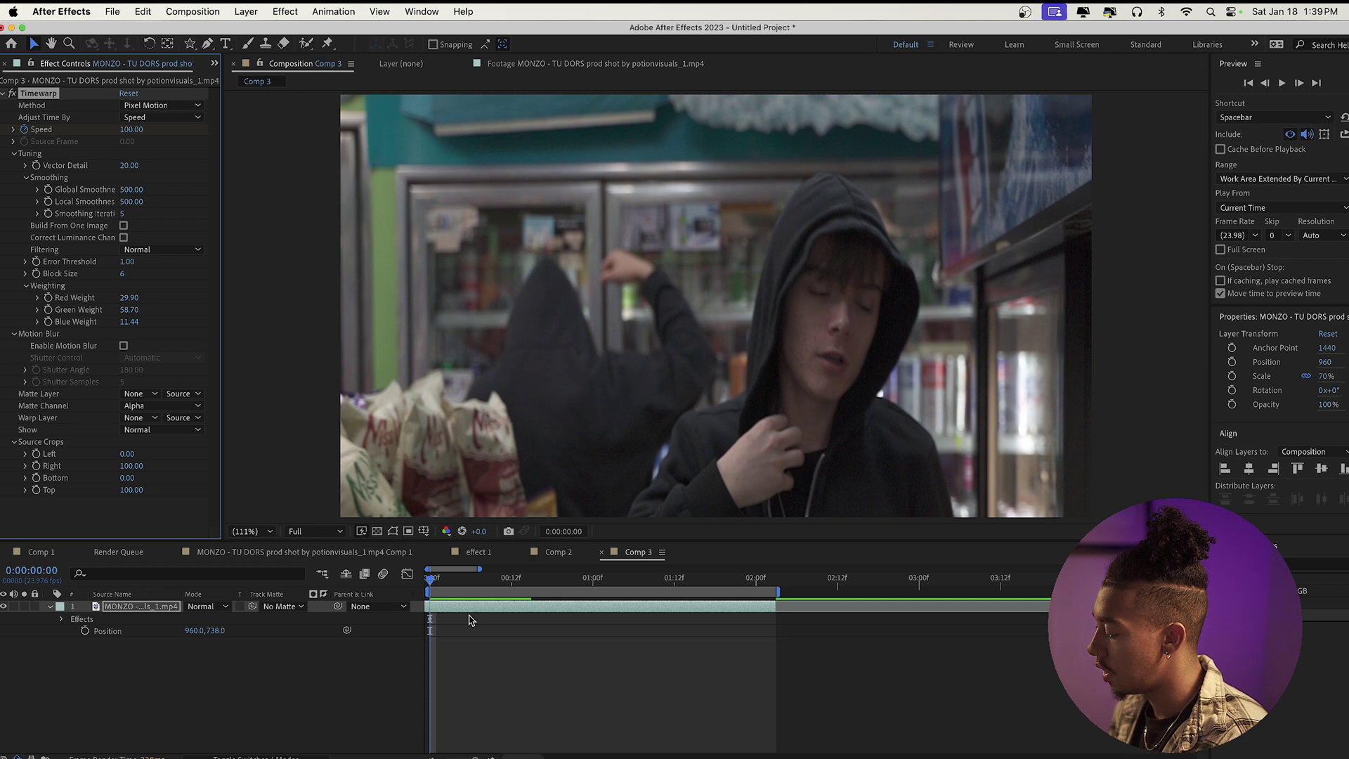
Step: Keyframe the Timewarp Speed at -158 at frame 3 and show the layer's keyframes in the timeline
{"action": "key", "text": "space"}
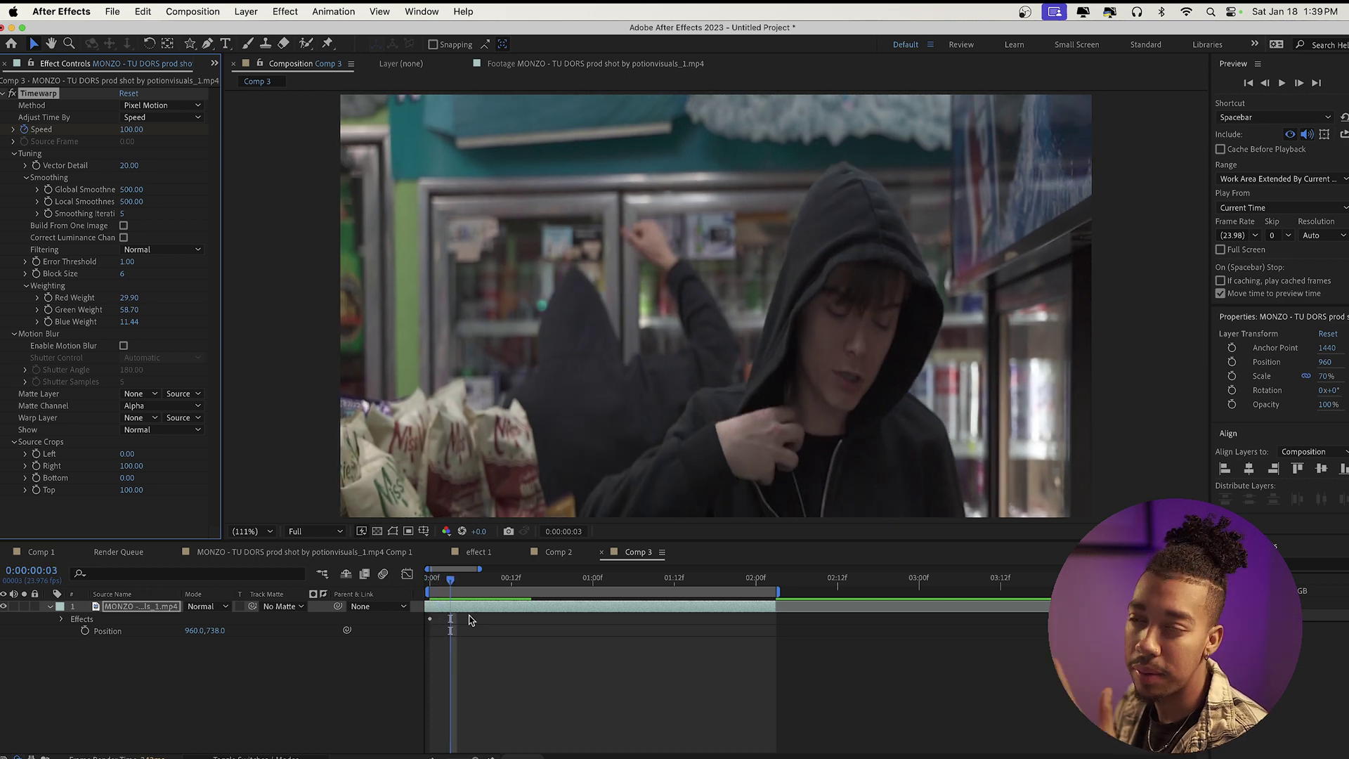
{"action": "left_click_drag", "start_coordinate": [132, 129], "coordinate": [108, 139]}
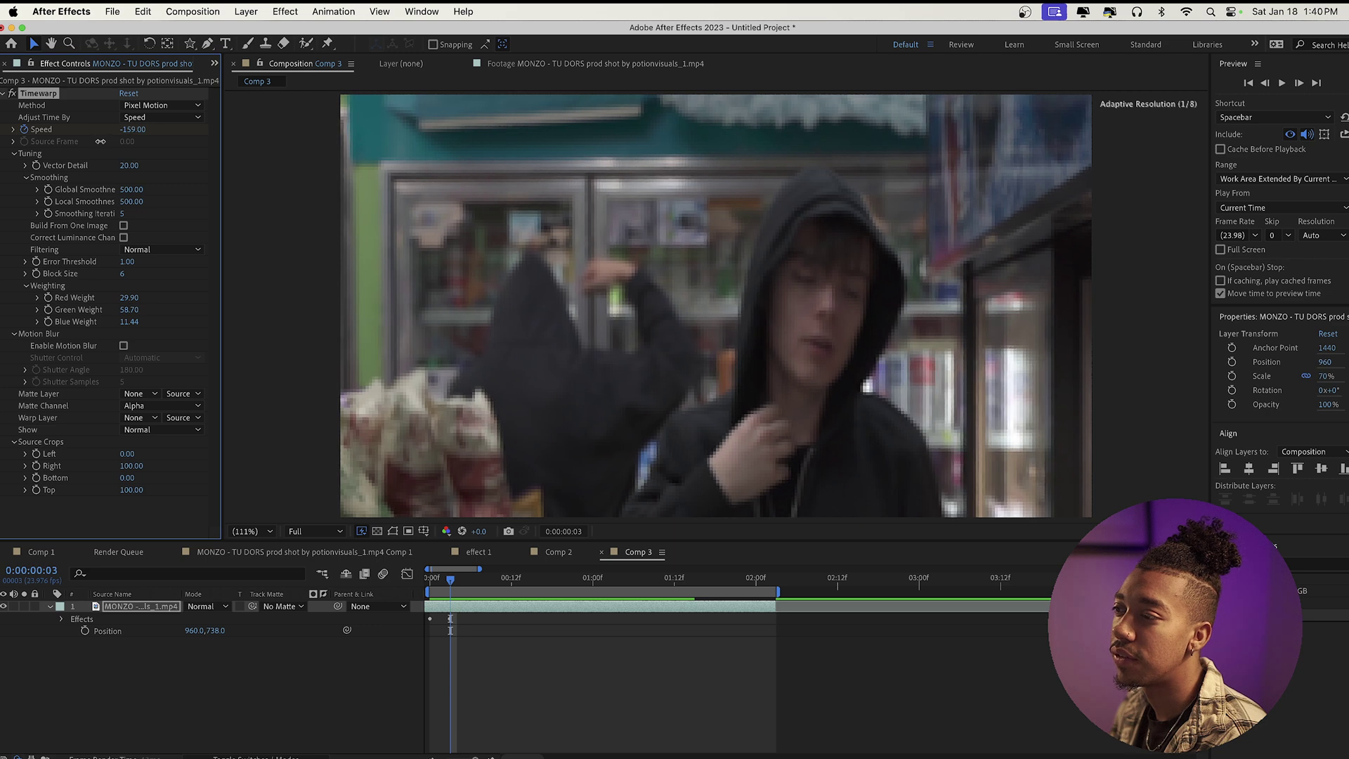
{"action": "key", "text": "u"}
Step: Keyframe the Timewarp Speed at 300 at frame 7 and play back the speed change
{"action": "left_click_drag", "start_coordinate": [450, 578], "coordinate": [477, 578]}
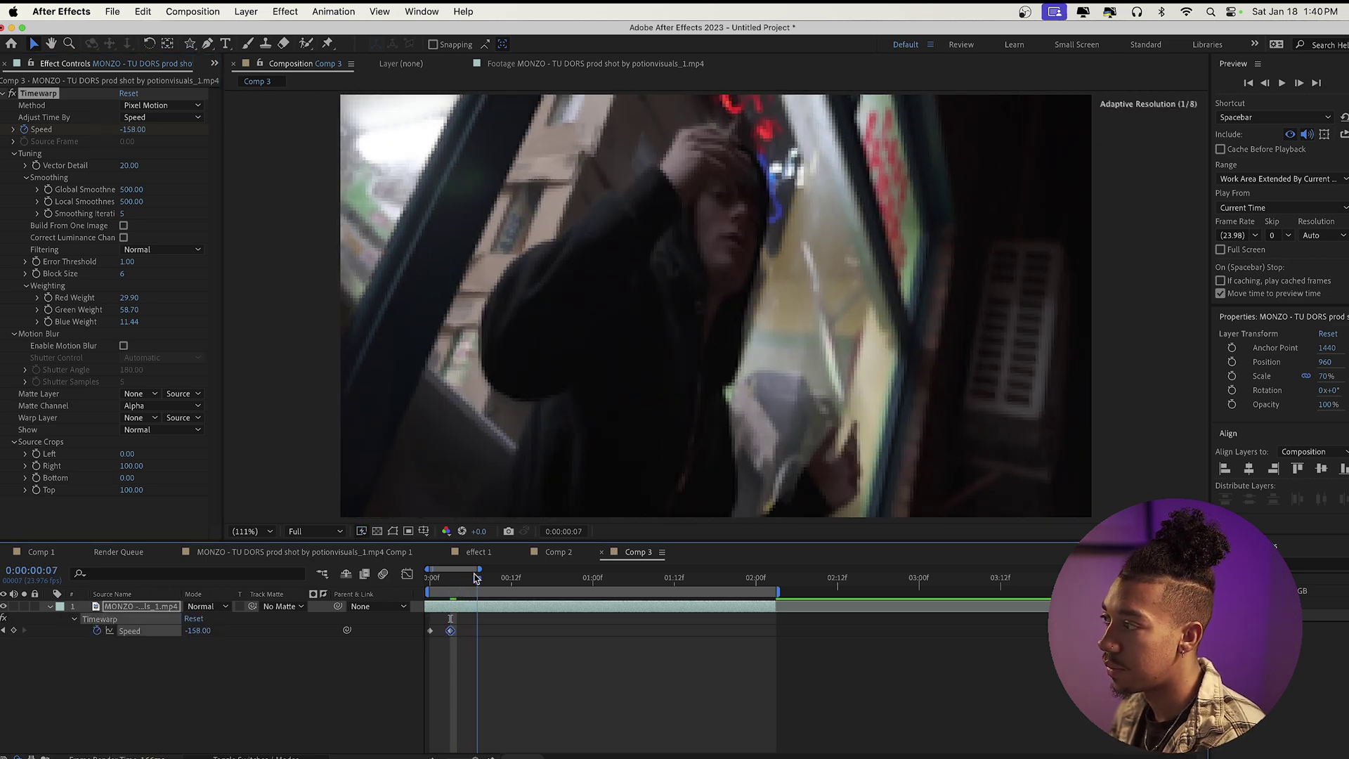
{"action": "left_click", "coordinate": [134, 130]}
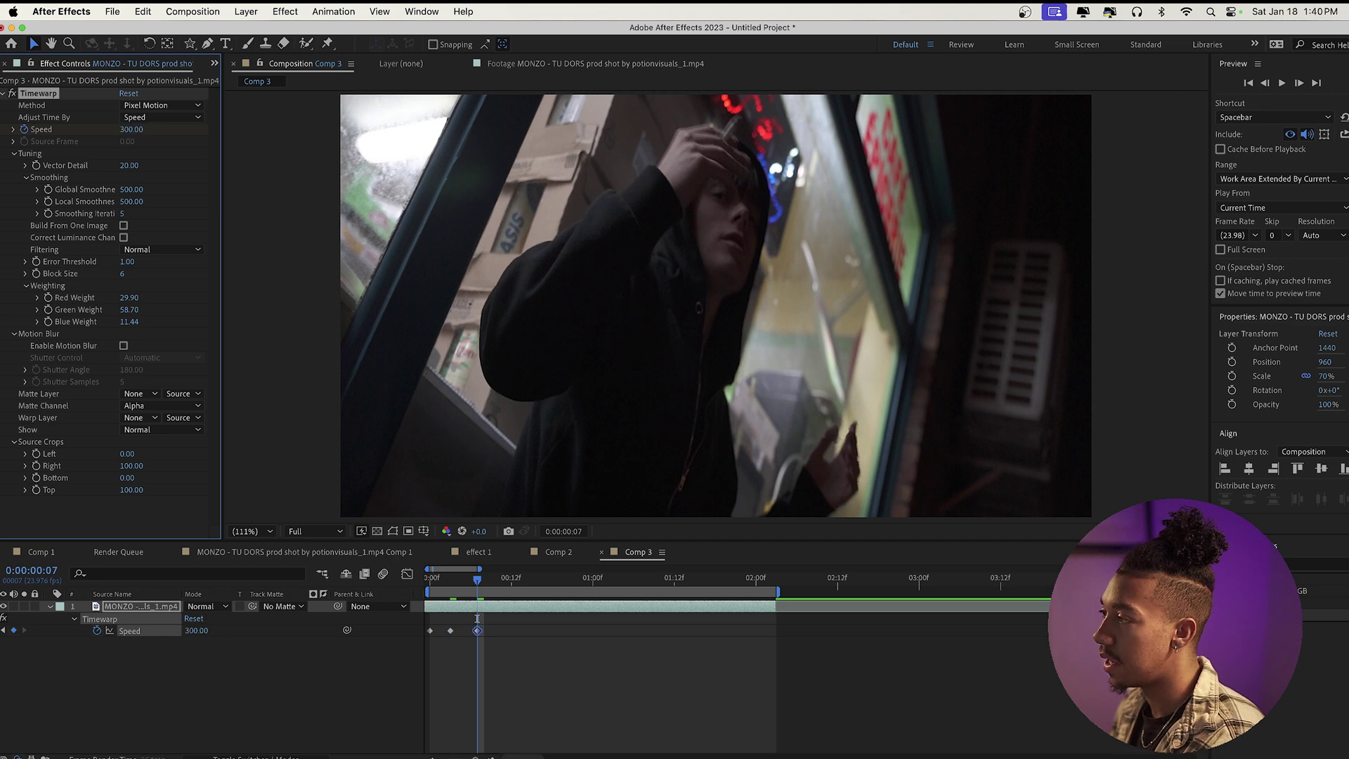
{"action": "key", "text": "space"}
{"action": "key", "text": "space"}
Step: Keyframe the Timewarp Speed at -300 at frame 11 and at 200 at frame 14
{"action": "left_click", "coordinate": [122, 127]}
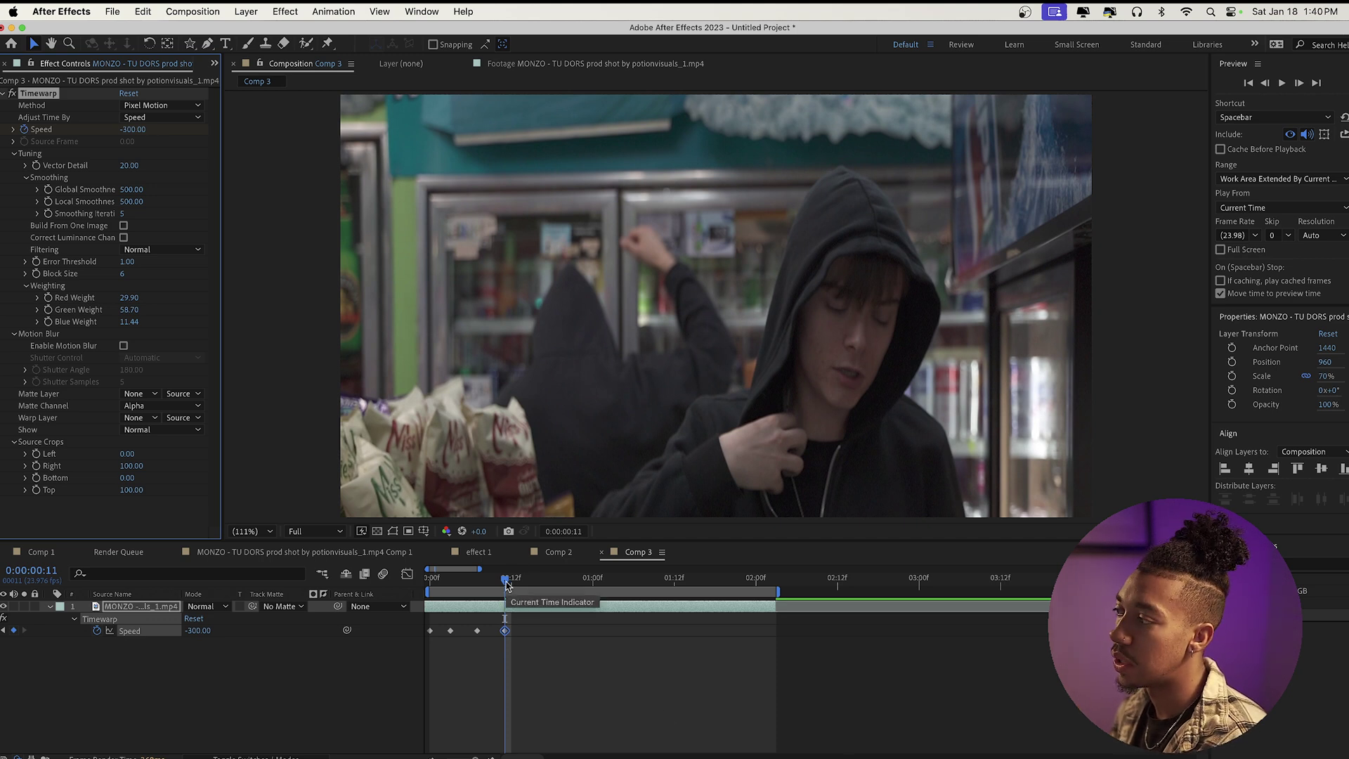
{"action": "left_click_drag", "start_coordinate": [507, 583], "coordinate": [525, 584]}
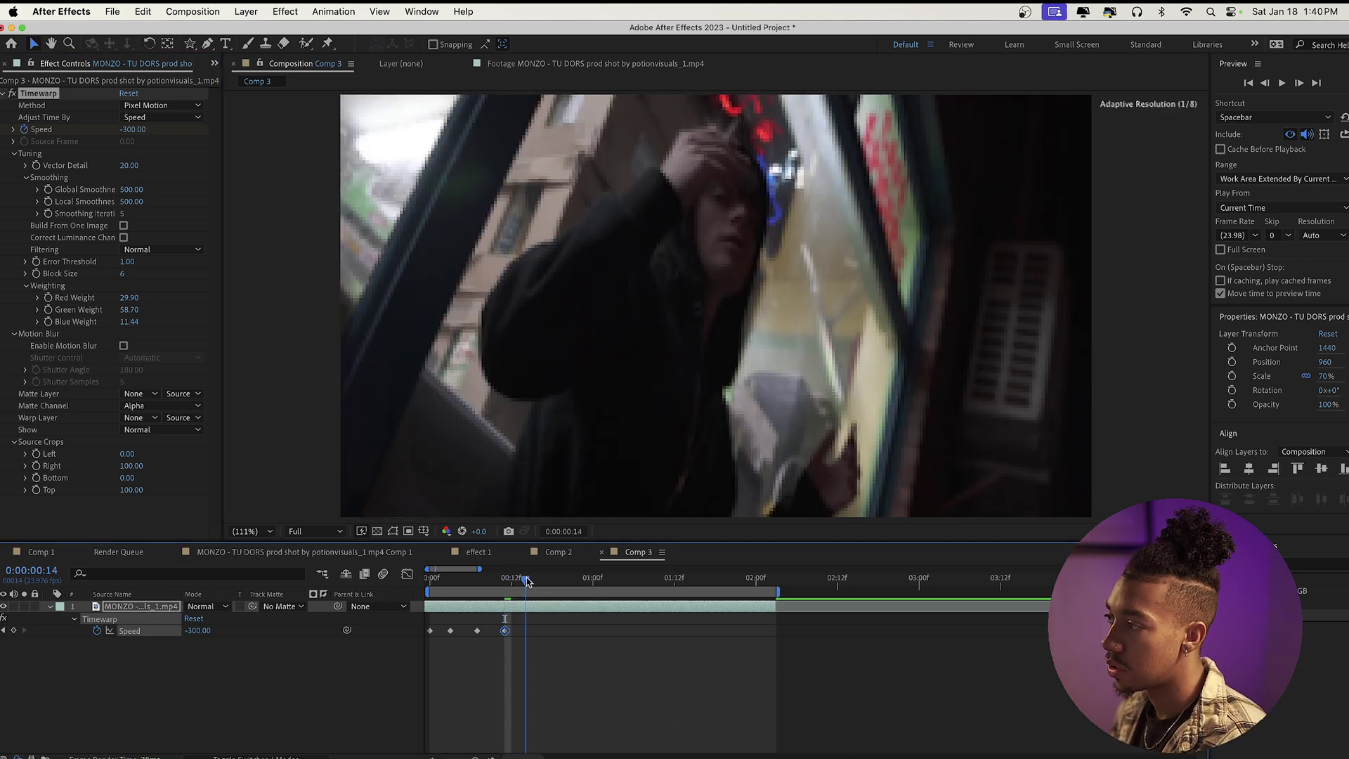
{"action": "left_click", "coordinate": [141, 129]}
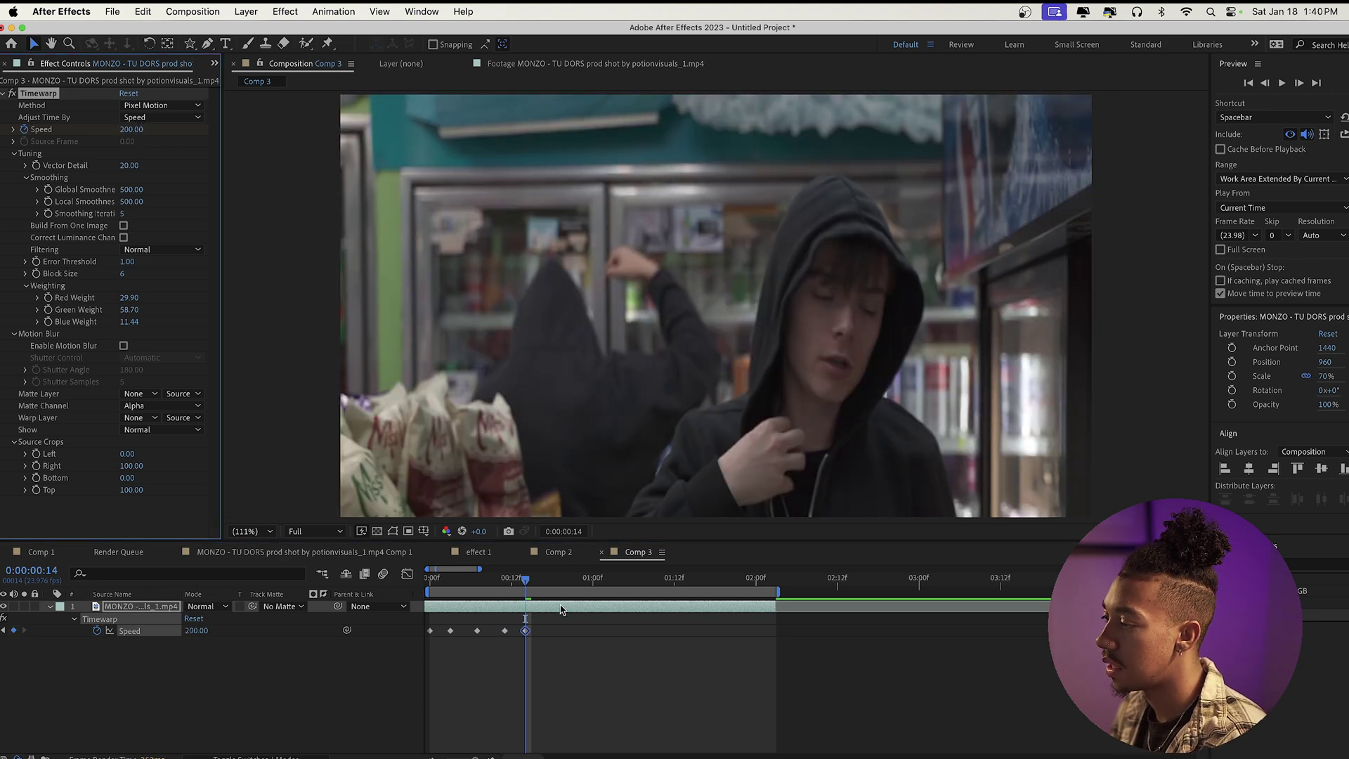
Step: Keyframe the Timewarp Speed at -170 at 0:00:01:01
{"action": "left_click", "coordinate": [132, 127]}
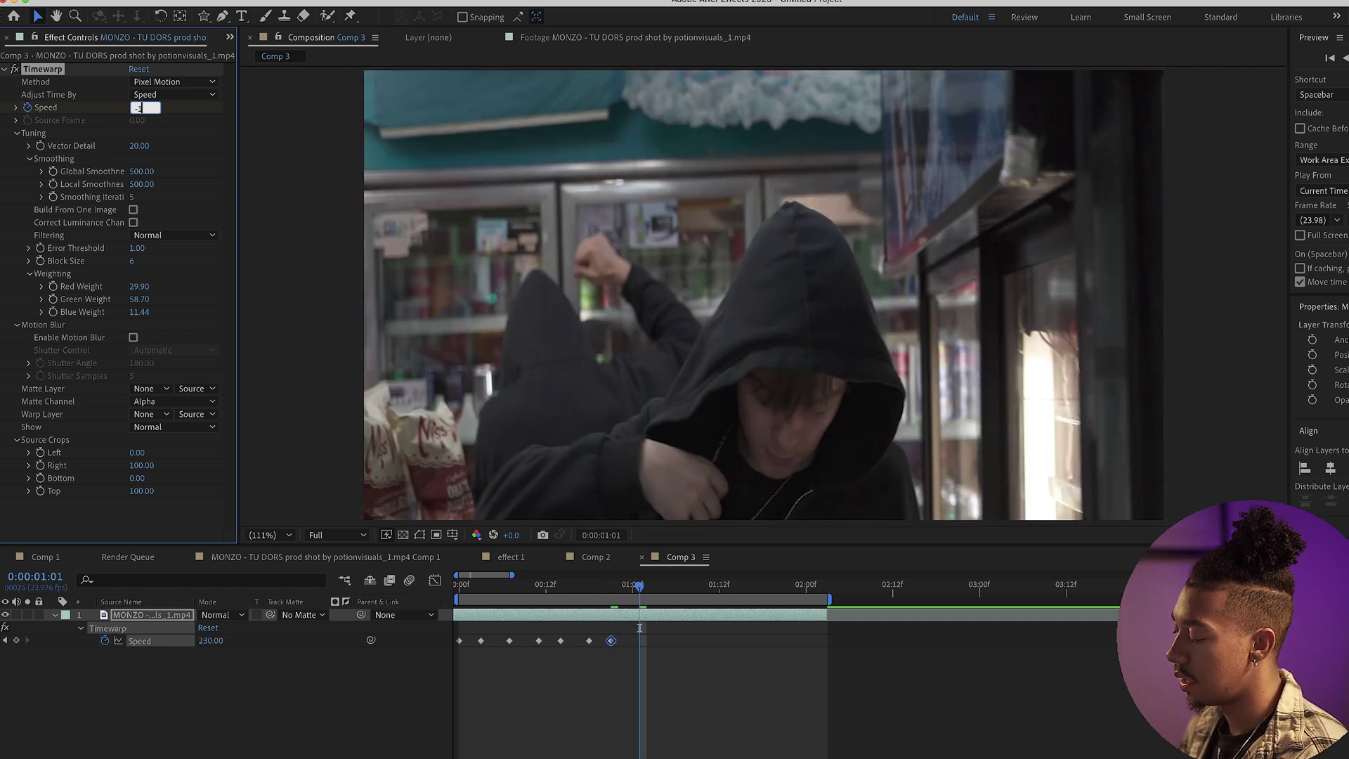
{"action": "type", "text": "0"}
{"action": "key", "text": "Return"}
Step: Select all Speed keyframes and add the expression loopOut() to the Timewarp Speed property
{"action": "left_click_drag", "start_coordinate": [655, 595], "coordinate": [405, 669]}
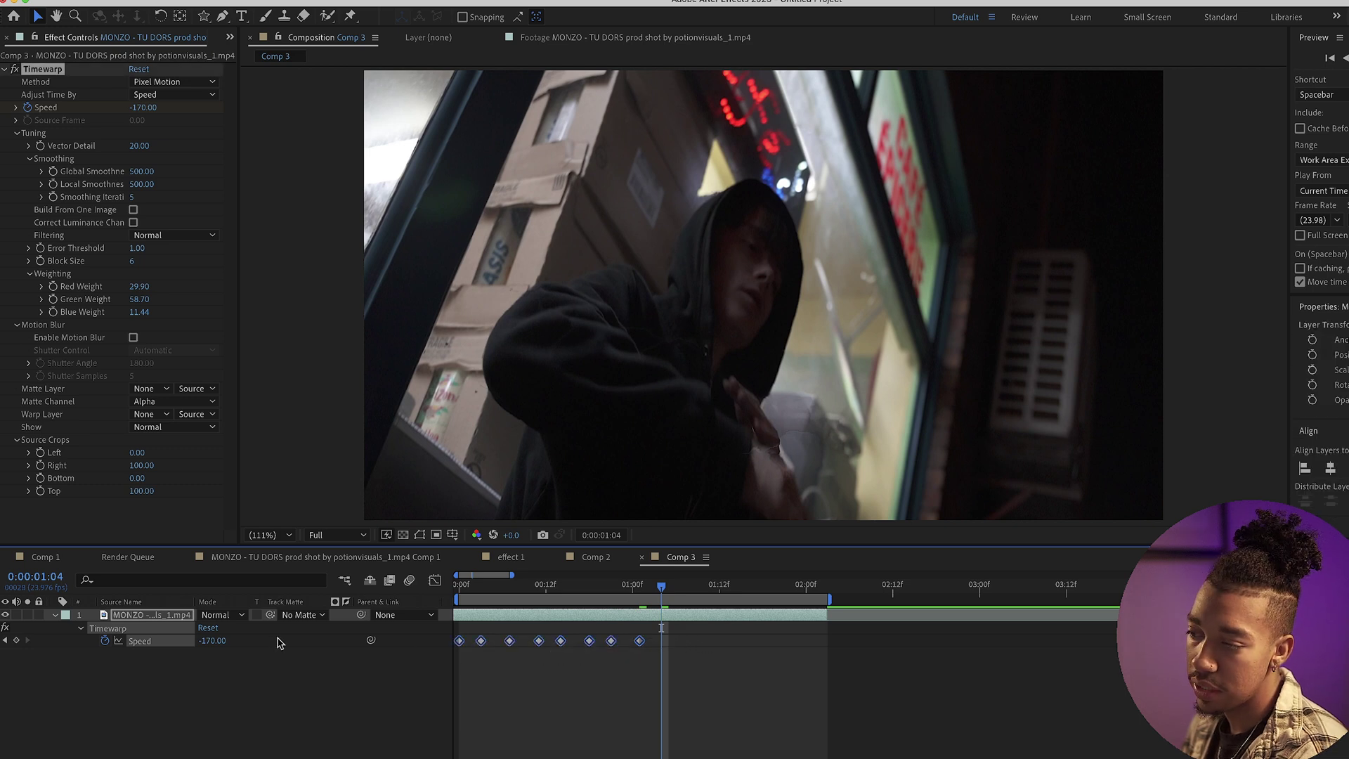
{"action": "left_click", "coordinate": [105, 640], "text": "alt"}
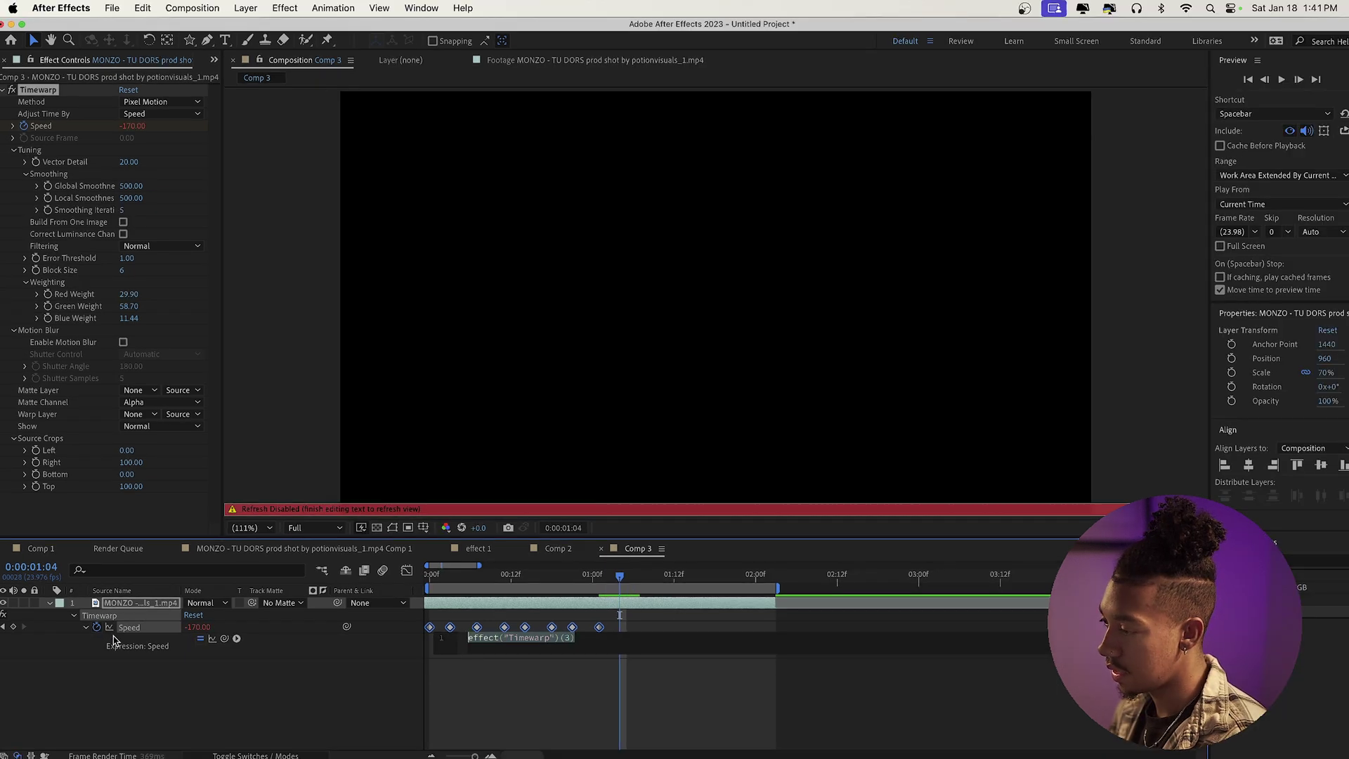
{"action": "right_click", "coordinate": [466, 635]}
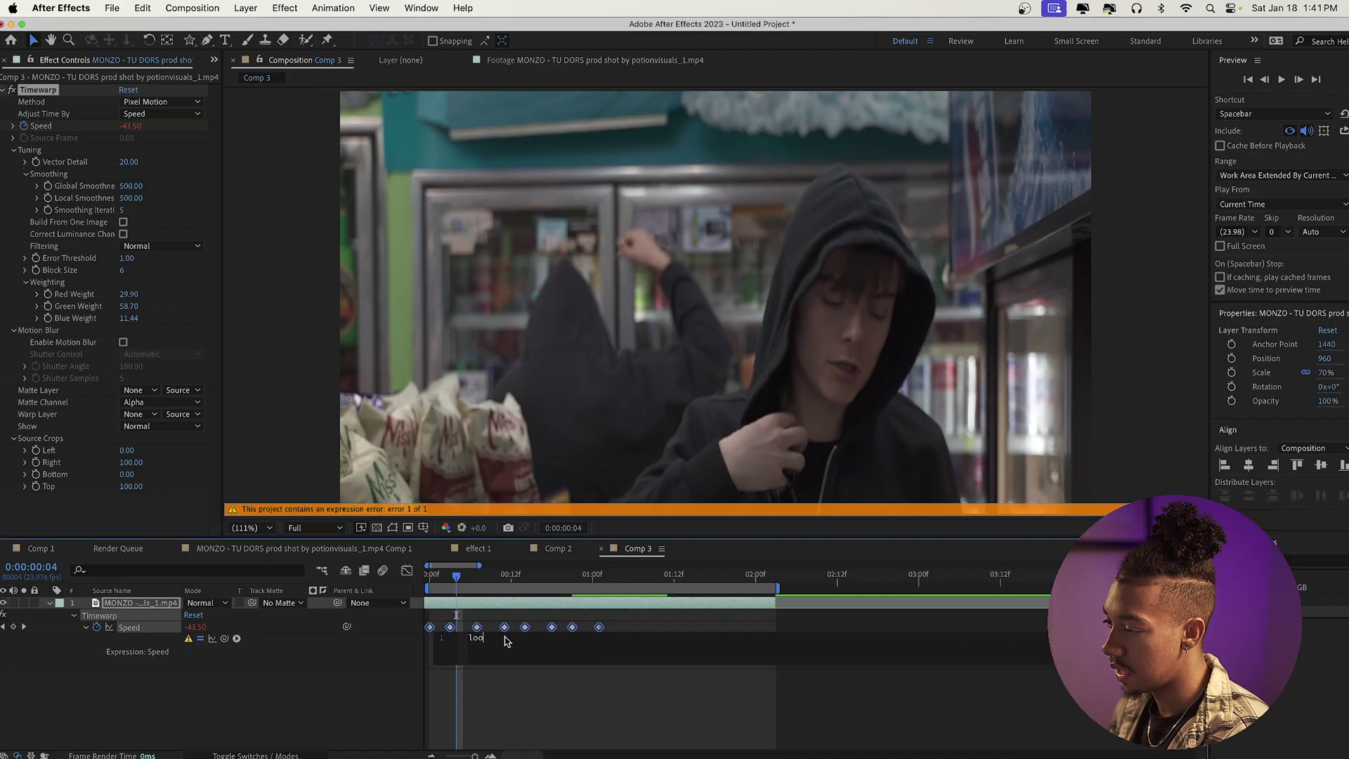
{"action": "type", "text": "loop"}
{"action": "key", "text": "Down"}
{"action": "key", "text": "Down"}
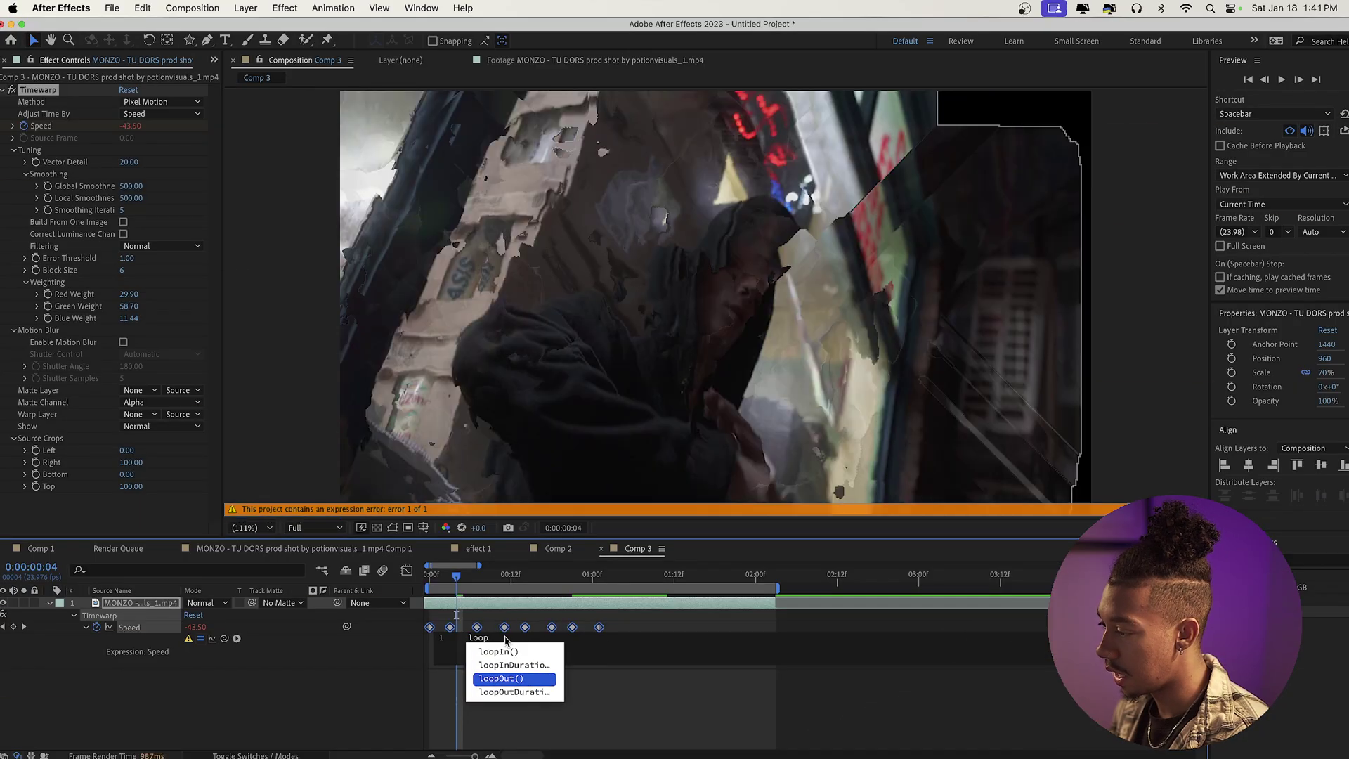
{"action": "key", "text": "Return"}
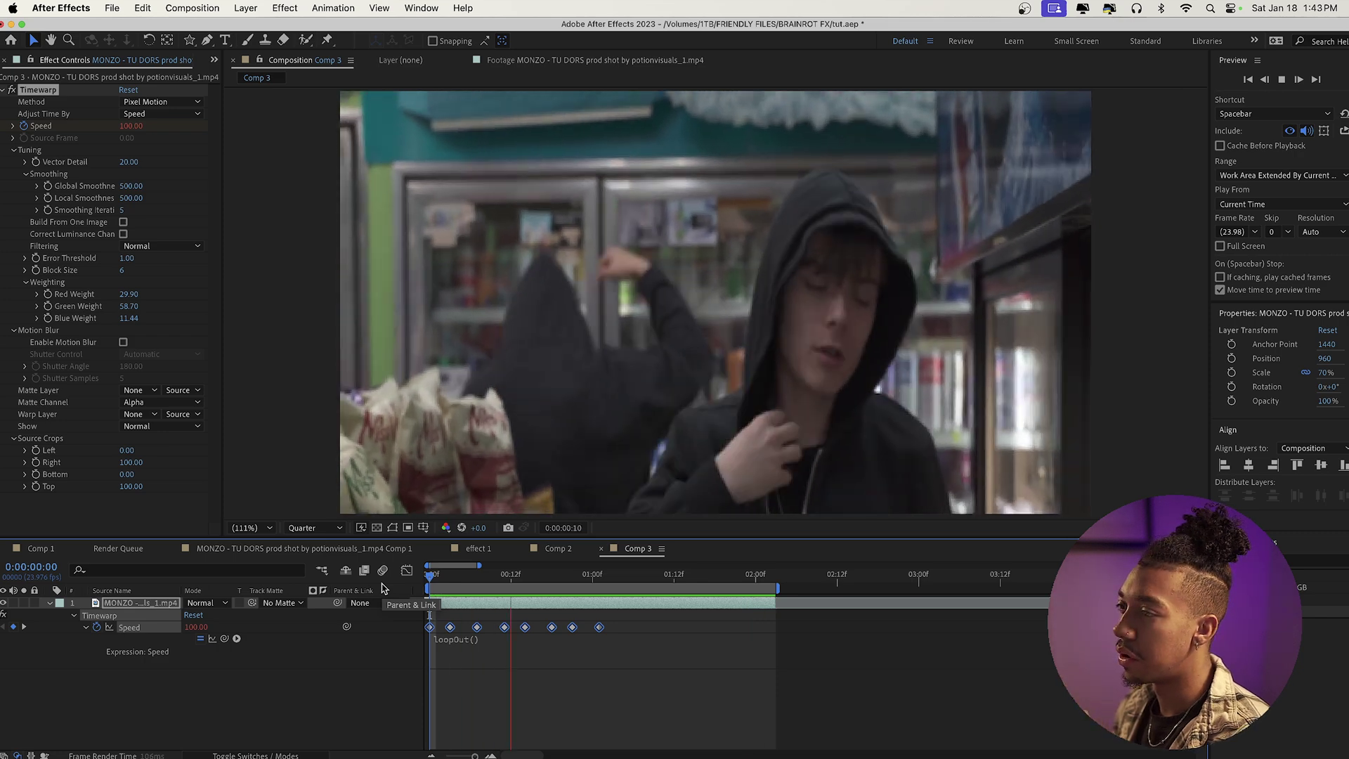
Step: Set the Timewarp method to Whole Frames and play back the looping clip
{"action": "left_click", "coordinate": [460, 579]}
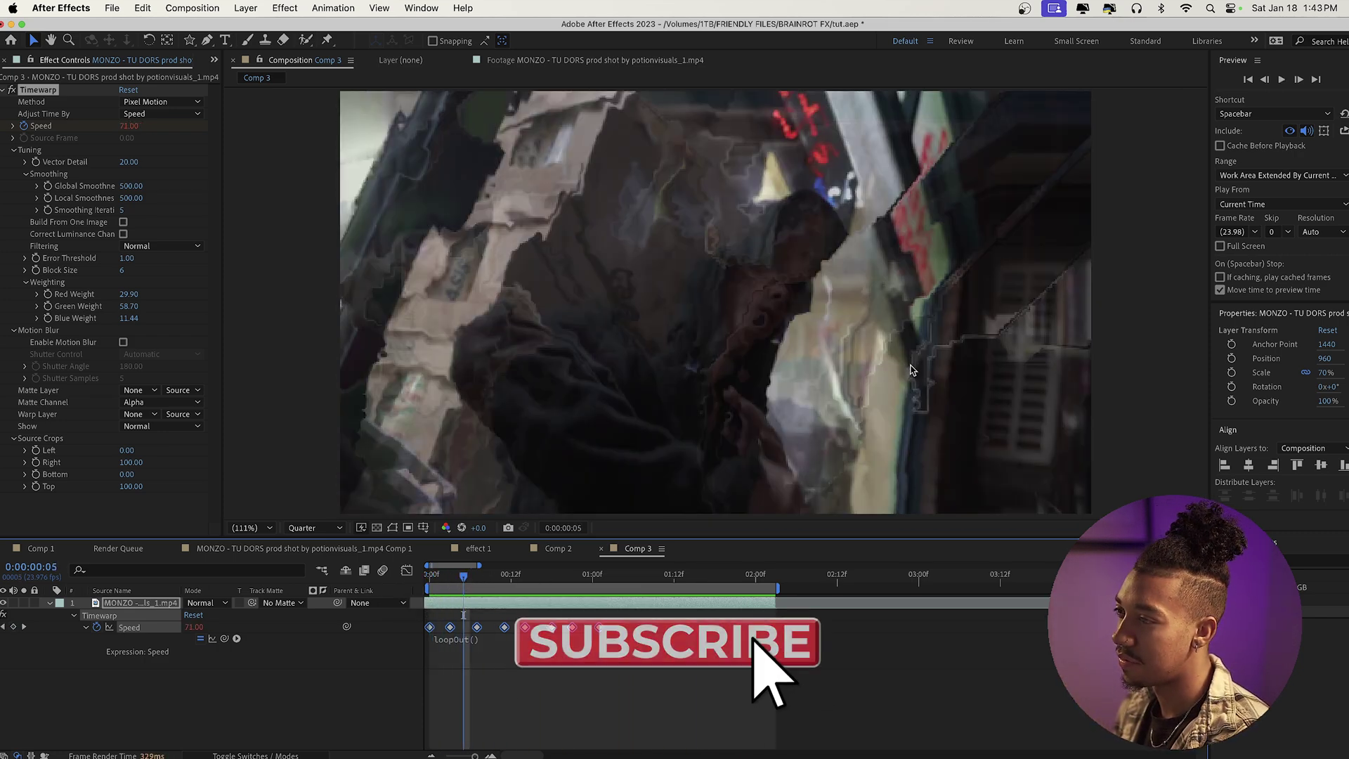
{"action": "left_click", "coordinate": [140, 102]}
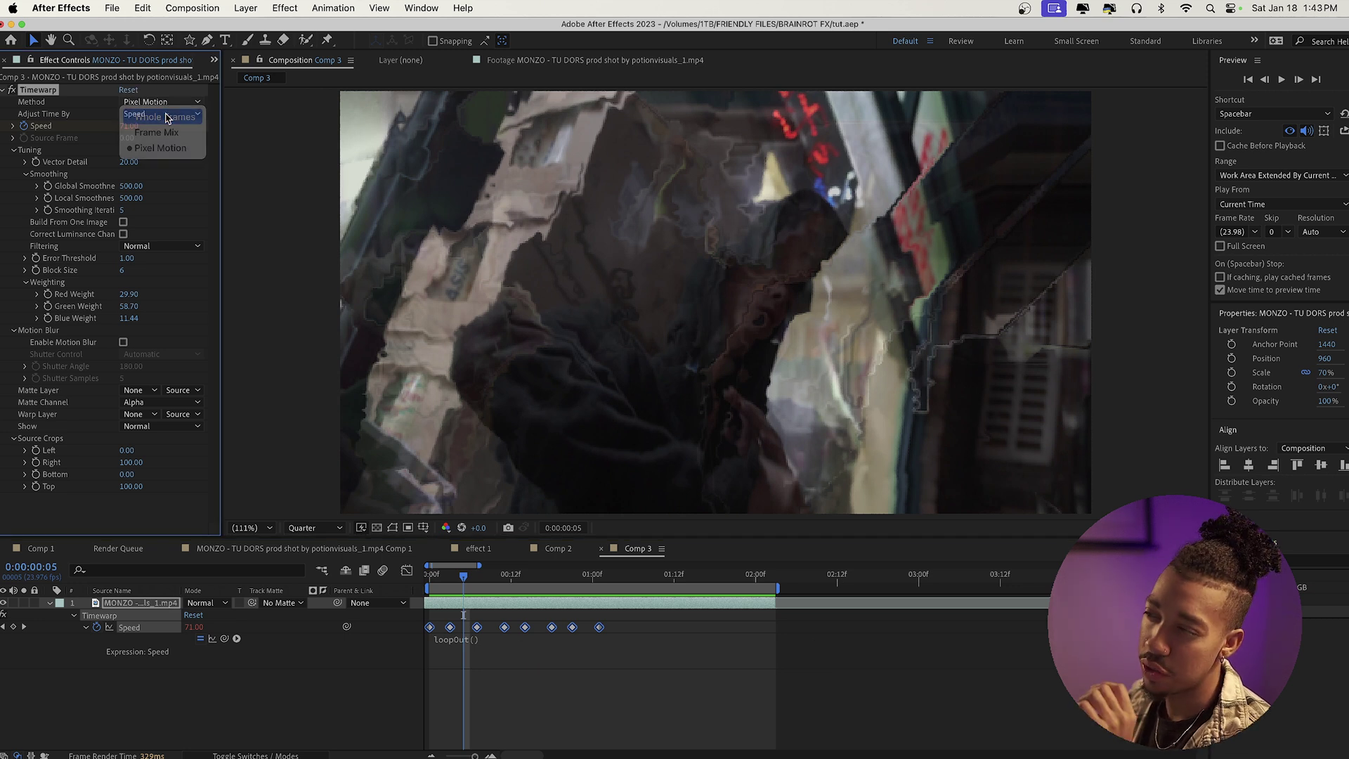
{"action": "left_click", "coordinate": [166, 116]}
{"action": "mouse_move", "coordinate": [461, 584]}
{"action": "left_mouse_down"}
{"action": "mouse_move", "coordinate": [444, 575]}
{"action": "mouse_move", "coordinate": [456, 581]}
{"action": "left_mouse_up"}
{"action": "key", "text": "space"}
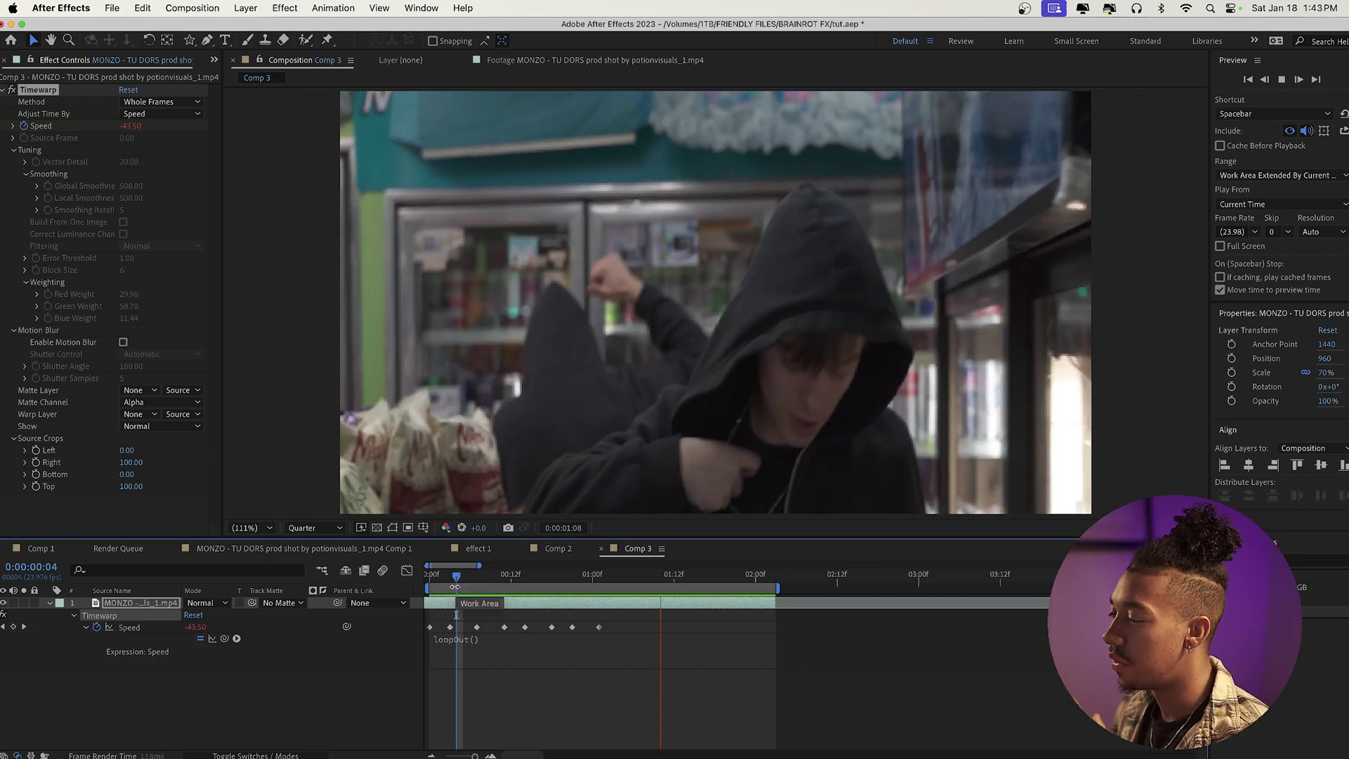
{"action": "key", "text": "space"}
Step: Add an adjustment layer above the clip and apply the Posterize Time effect to it
{"action": "right_click", "coordinate": [387, 674]}
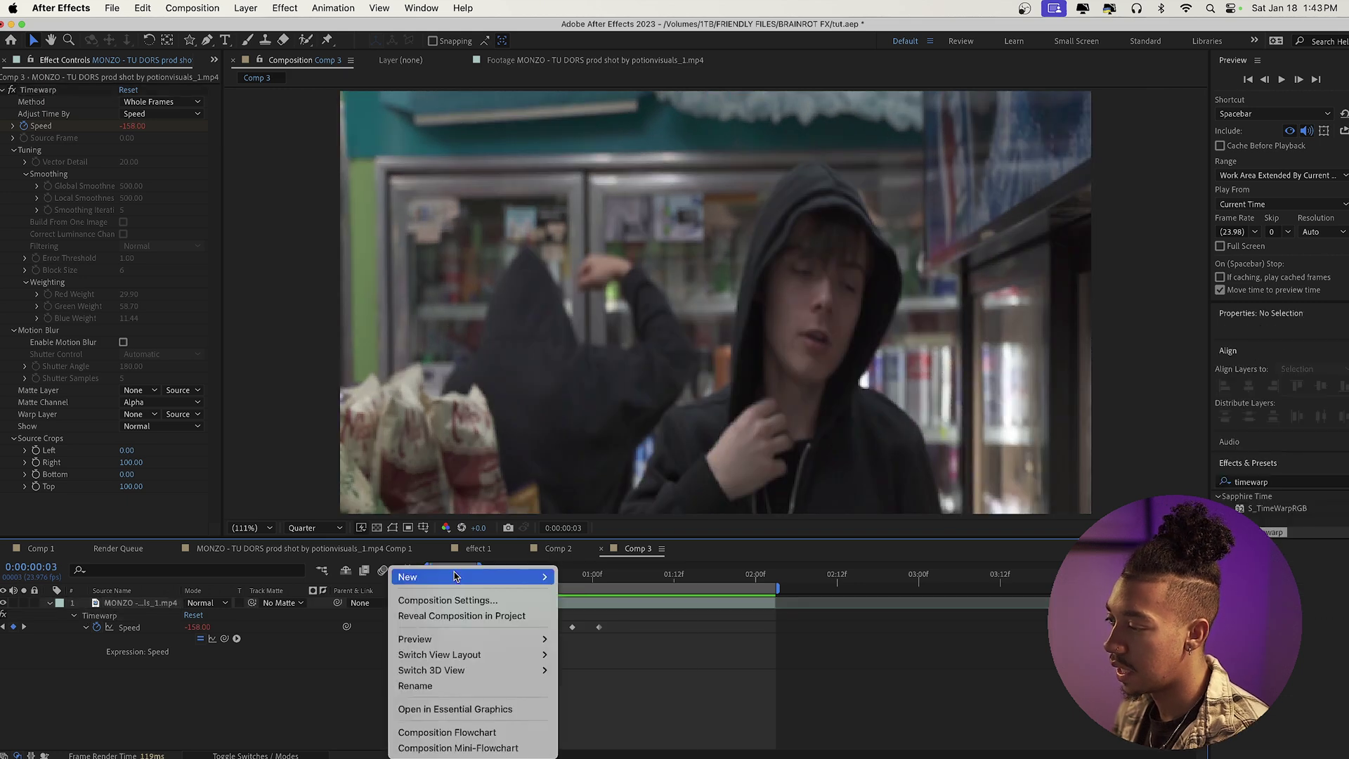
{"action": "mouse_move", "coordinate": [454, 576]}
{"action": "left_click", "coordinate": [588, 694]}
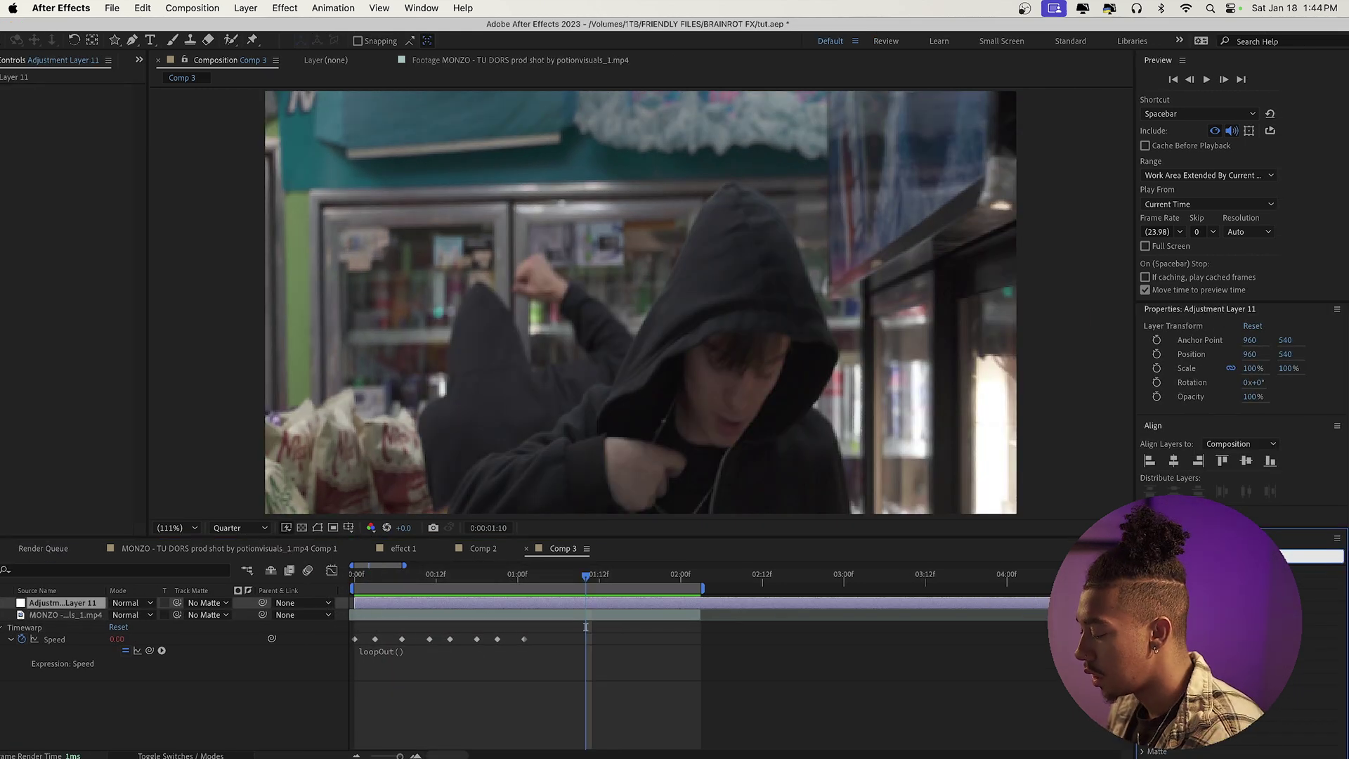
{"action": "type", "text": "tra"}
{"action": "left_click_drag", "start_coordinate": [1194, 636], "coordinate": [590, 604]}
{"action": "left_click_drag", "start_coordinate": [248, 26], "coordinate": [261, 22]}
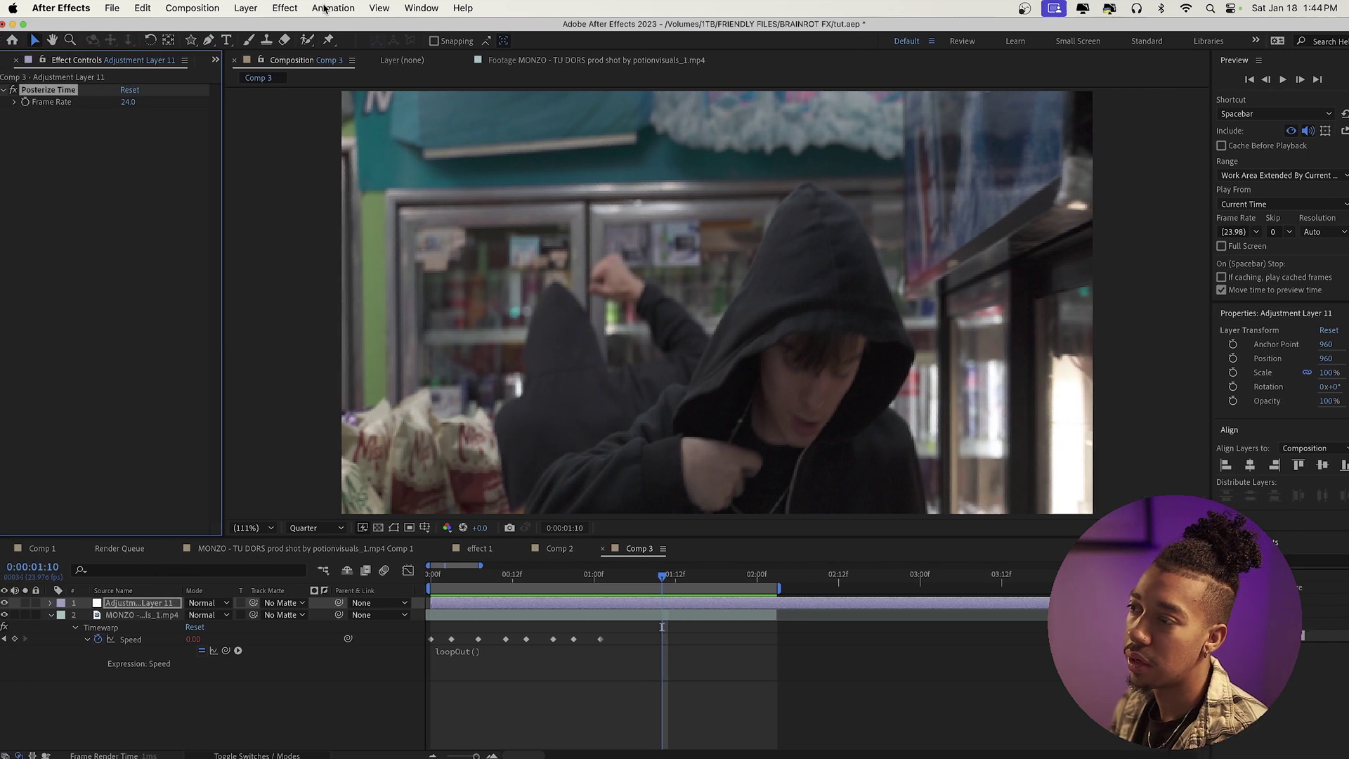
Step: Set the Posterize Time frame rate to 8 and return to the beginning of the composition
{"action": "left_click", "coordinate": [74, 102]}
{"action": "type", "text": "8"}
{"action": "key", "text": "Return"}
{"action": "left_click_drag", "start_coordinate": [651, 573], "coordinate": [436, 577]}
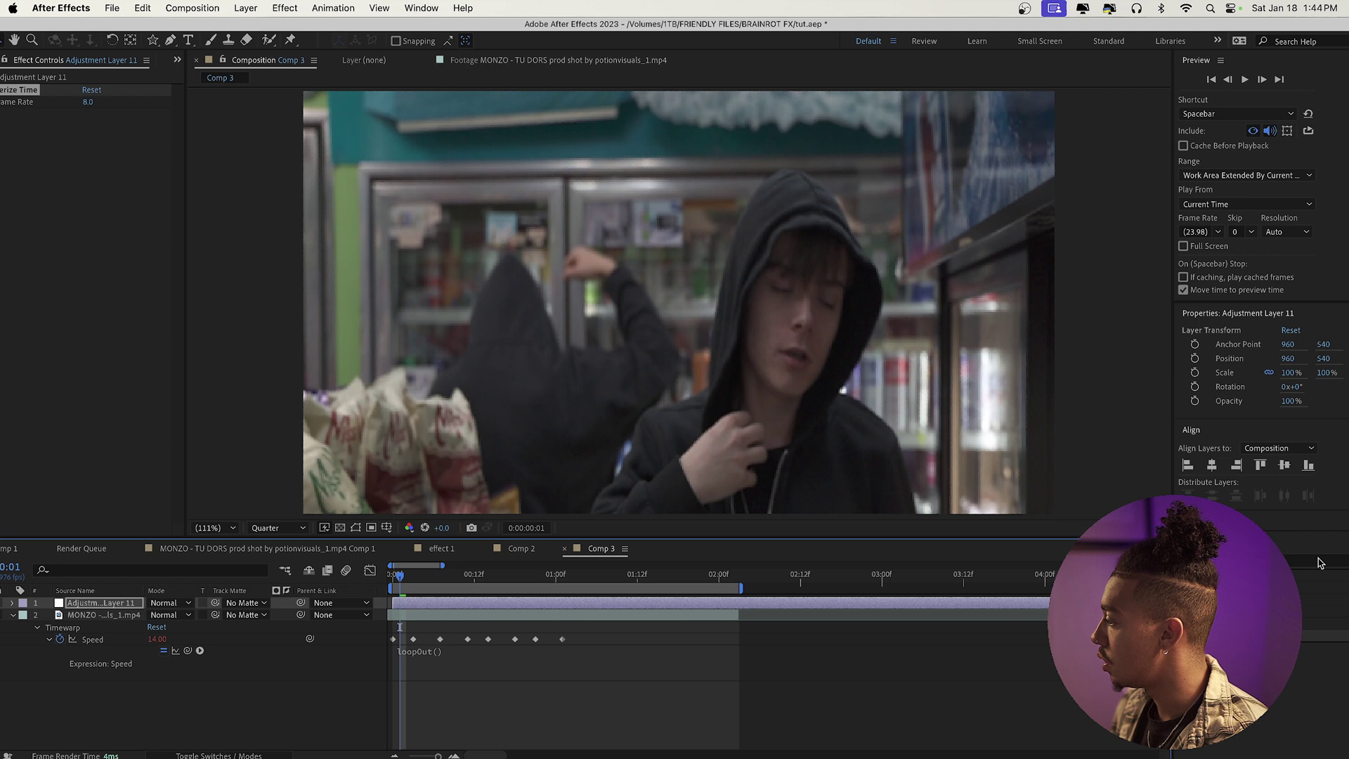
Step: Look up the Low fps preset among the ESSENTIAL presets and play back the composition
{"action": "left_click", "coordinate": [1319, 562]}
{"action": "type", "text": "i"}
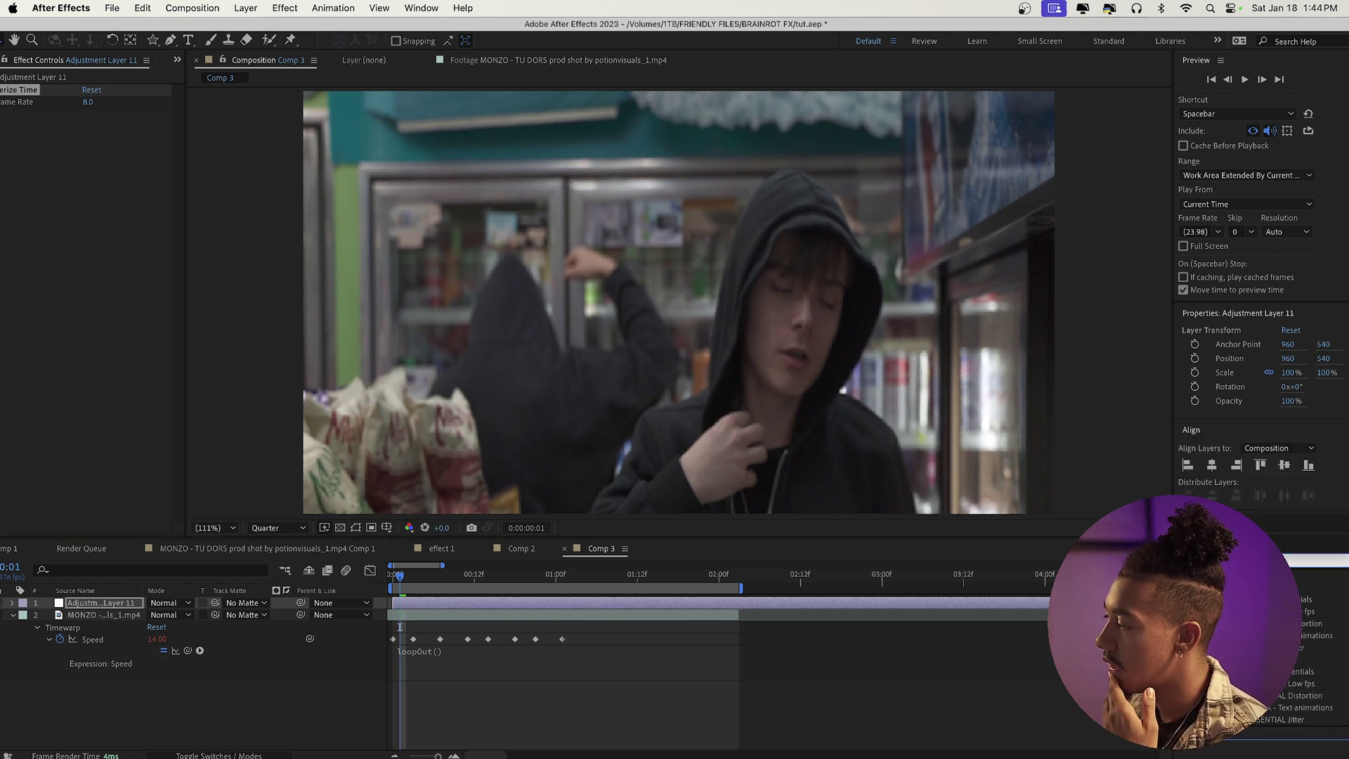
{"action": "left_click", "coordinate": [1303, 612]}
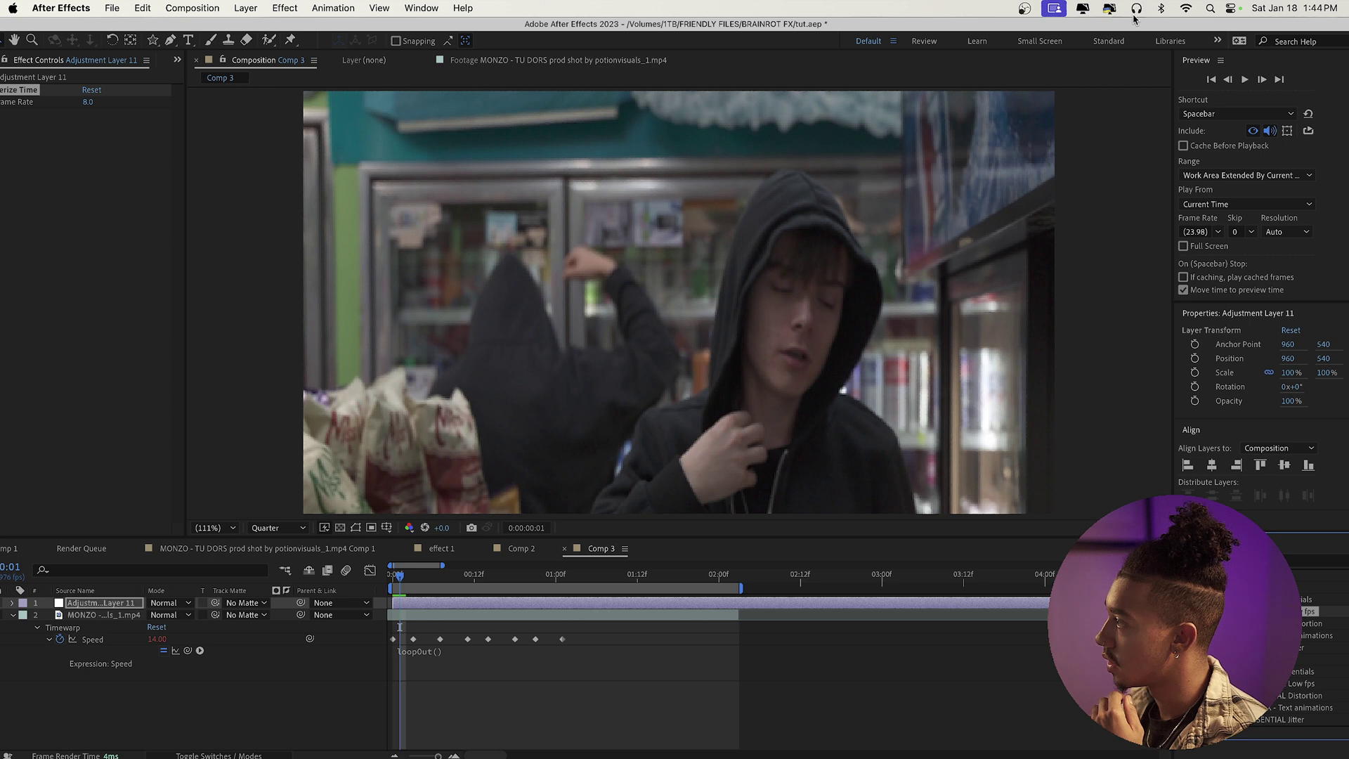
{"action": "left_click_drag", "start_coordinate": [1133, 19], "coordinate": [1105, 20]}
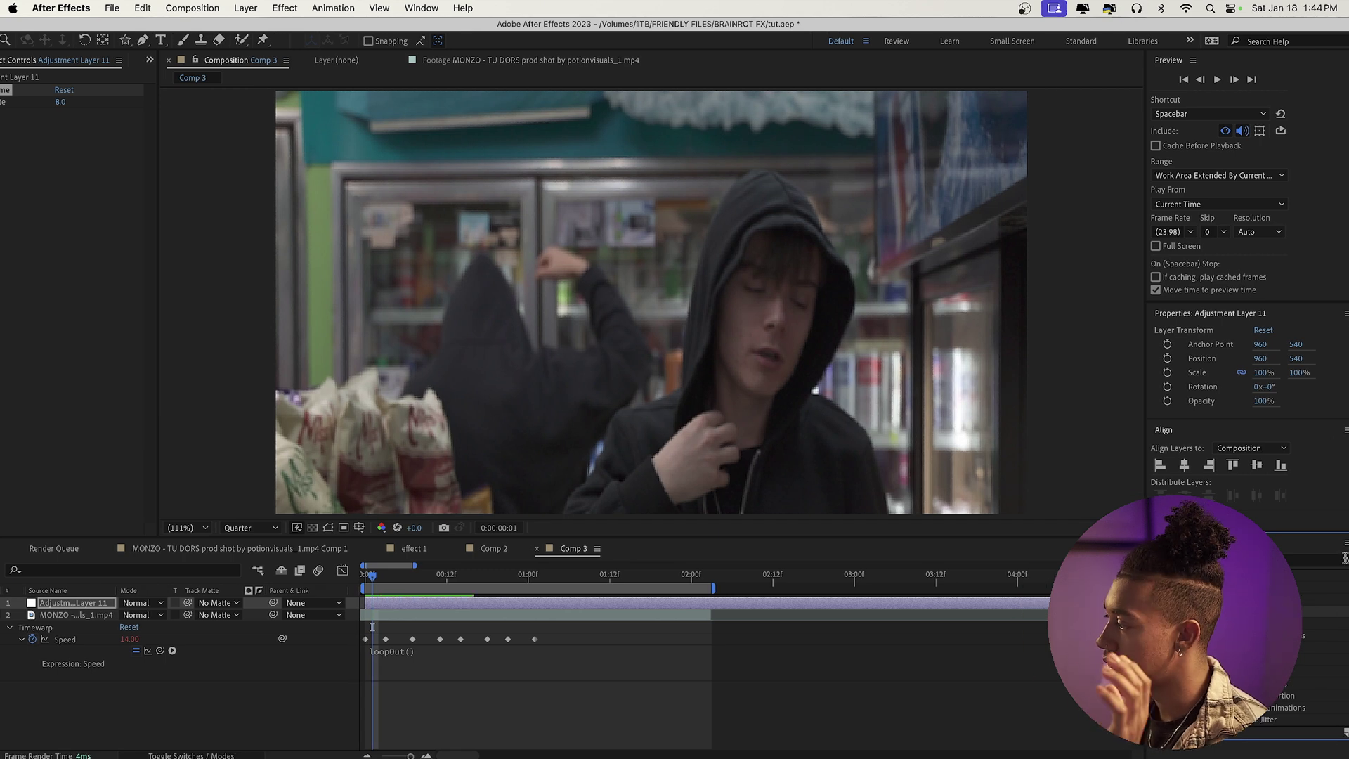
{"action": "left_click_drag", "start_coordinate": [344, 25], "coordinate": [408, 26]}
{"action": "key", "text": "space"}
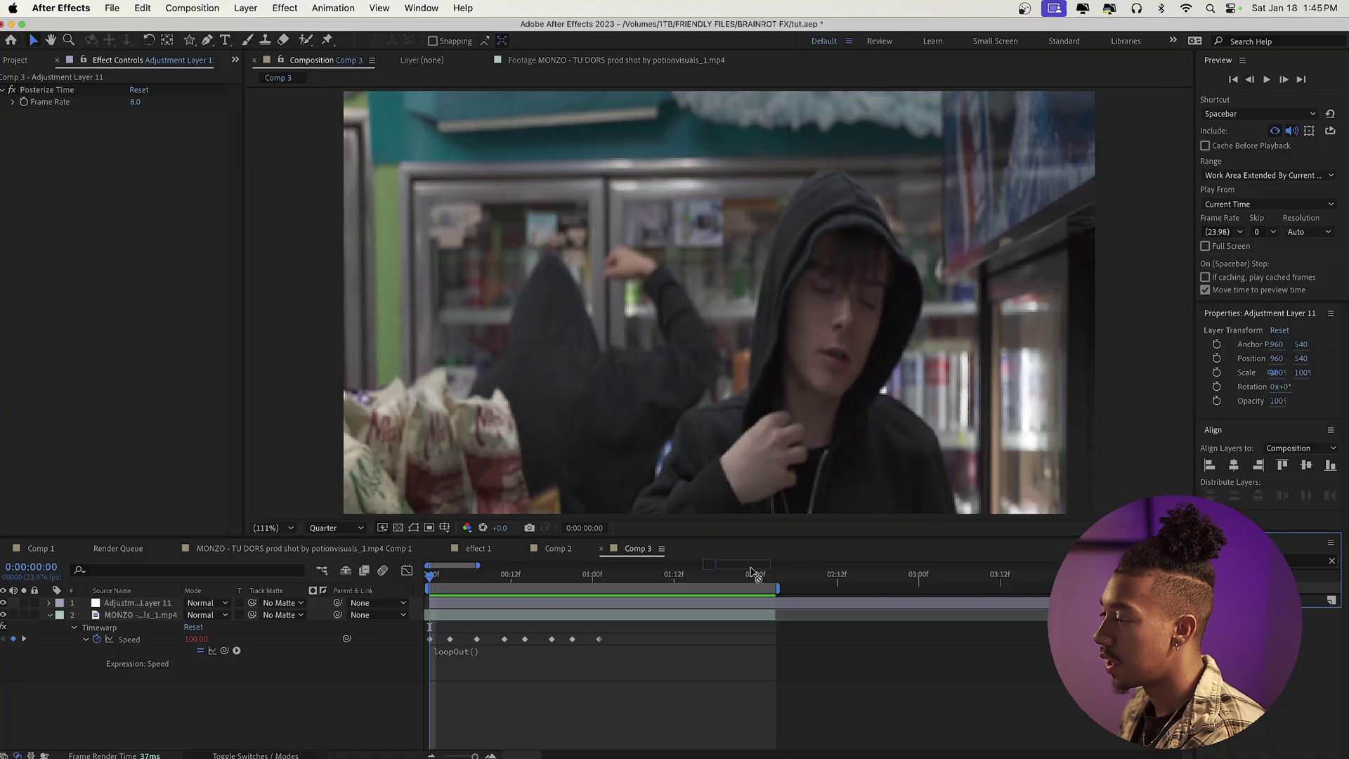
Step: Apply Unsharp Mask to the adjustment layer with amount 202 and radius 13.5, and preview the sharpening
{"action": "left_click", "coordinate": [137, 602]}
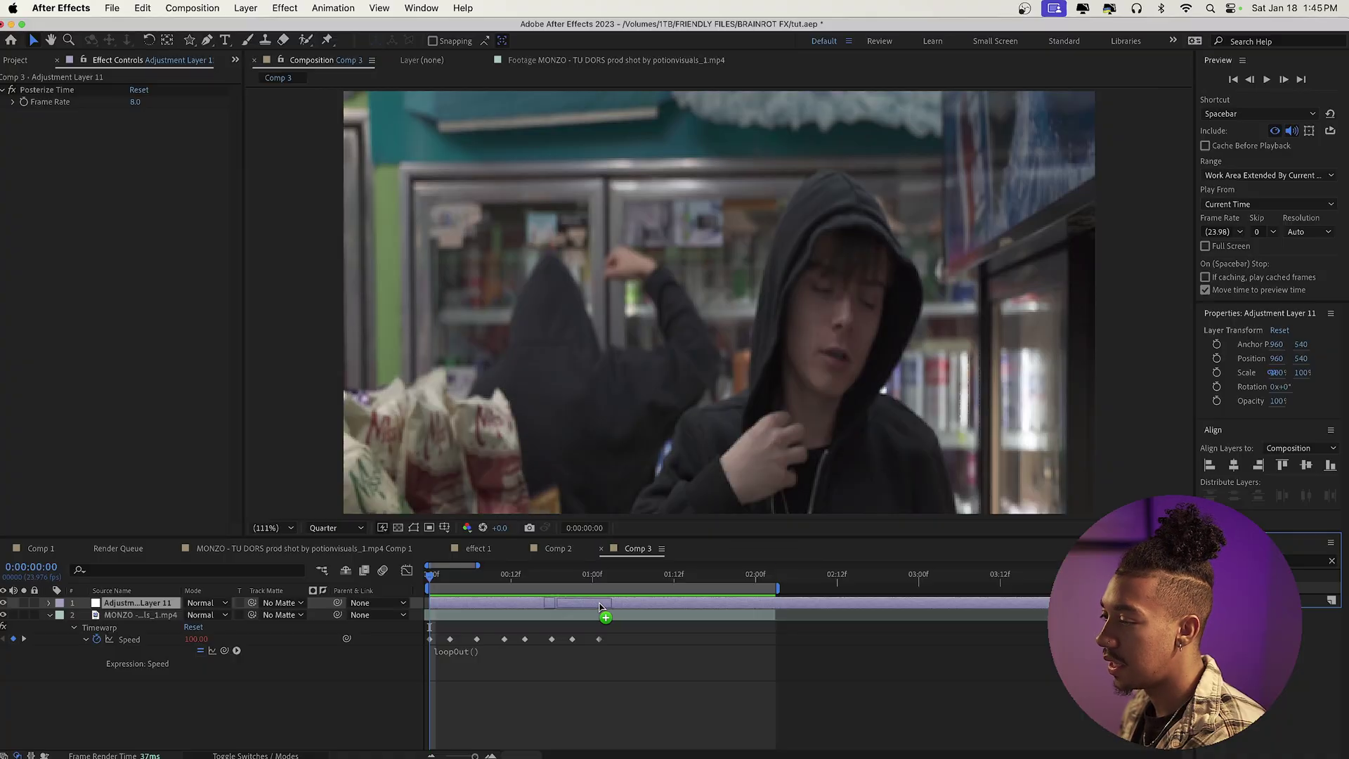
{"action": "left_click_drag", "start_coordinate": [135, 127], "coordinate": [204, 144]}
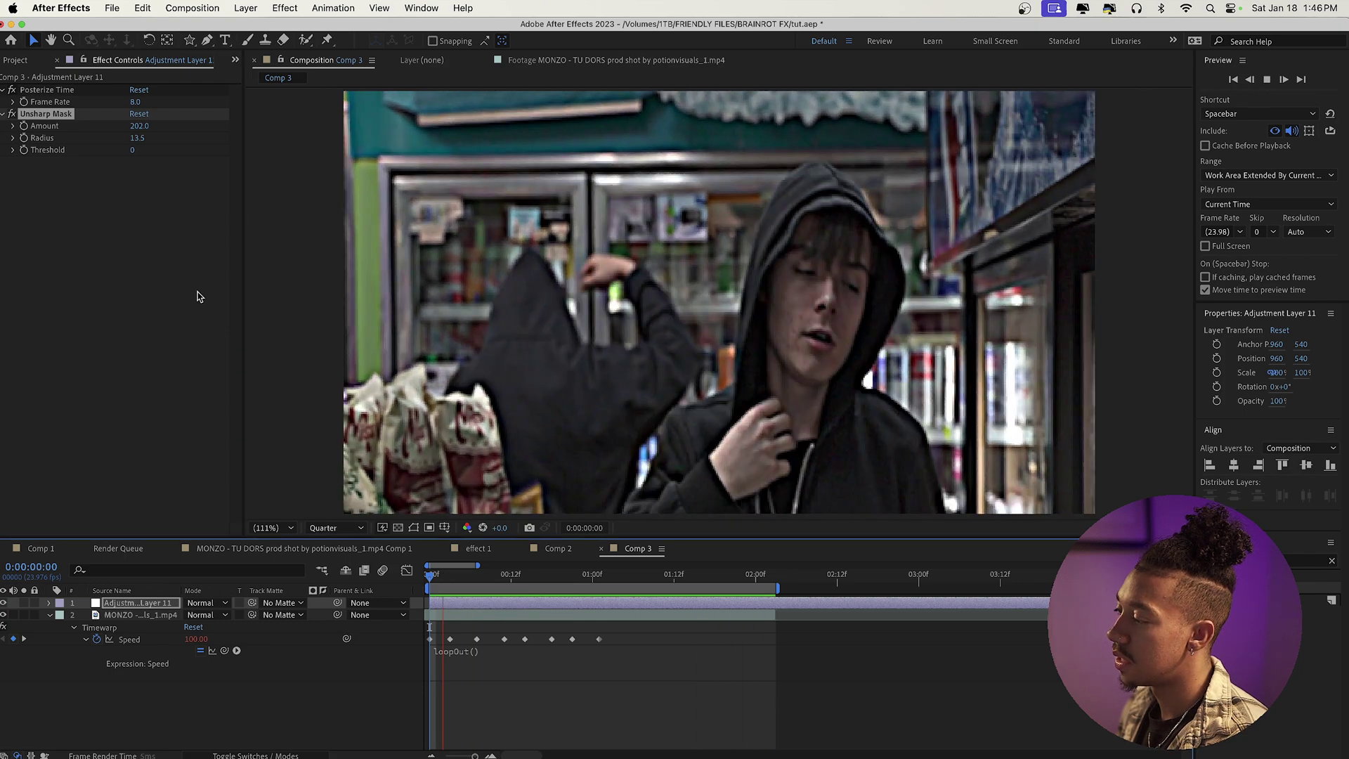
{"action": "left_click", "coordinate": [125, 388]}
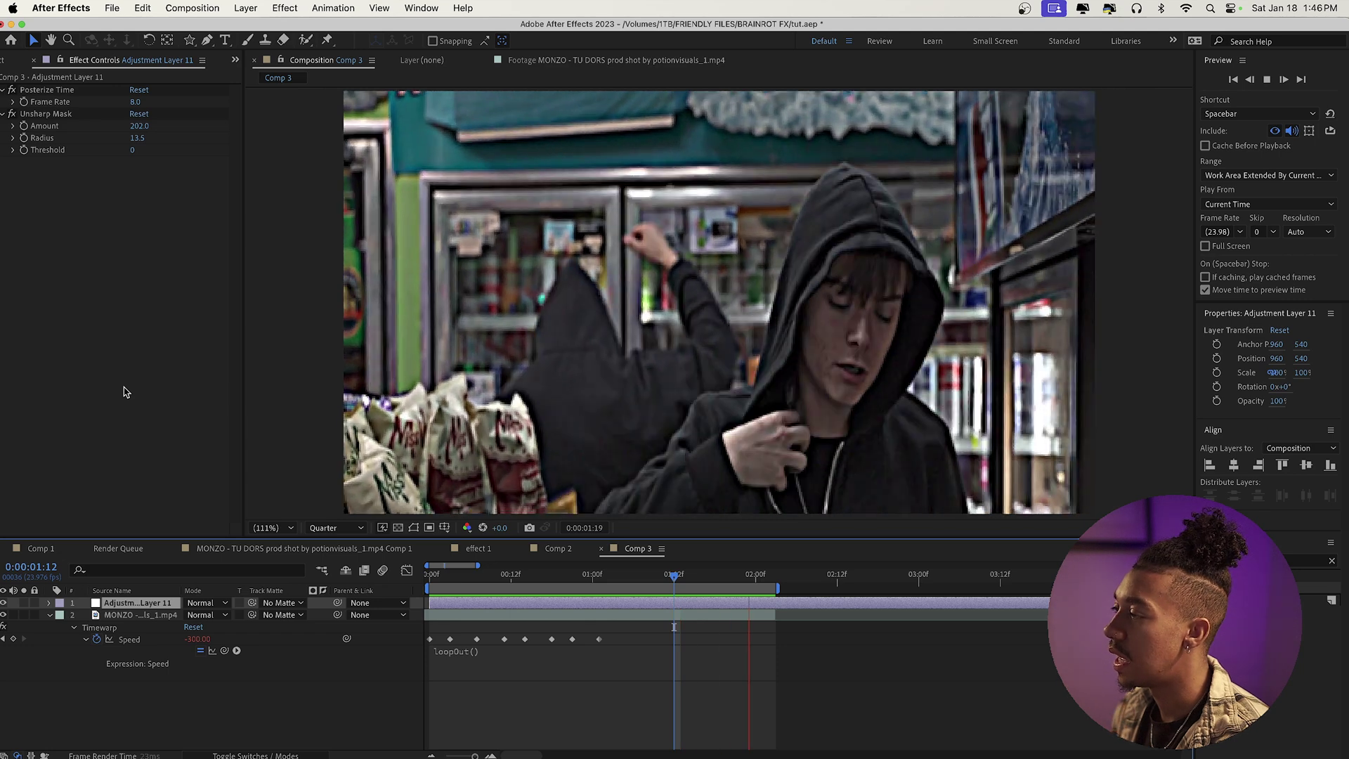
Step: Duplicate the MONZO video layer and pre-compose the upper copy
{"action": "left_click", "coordinate": [125, 616]}
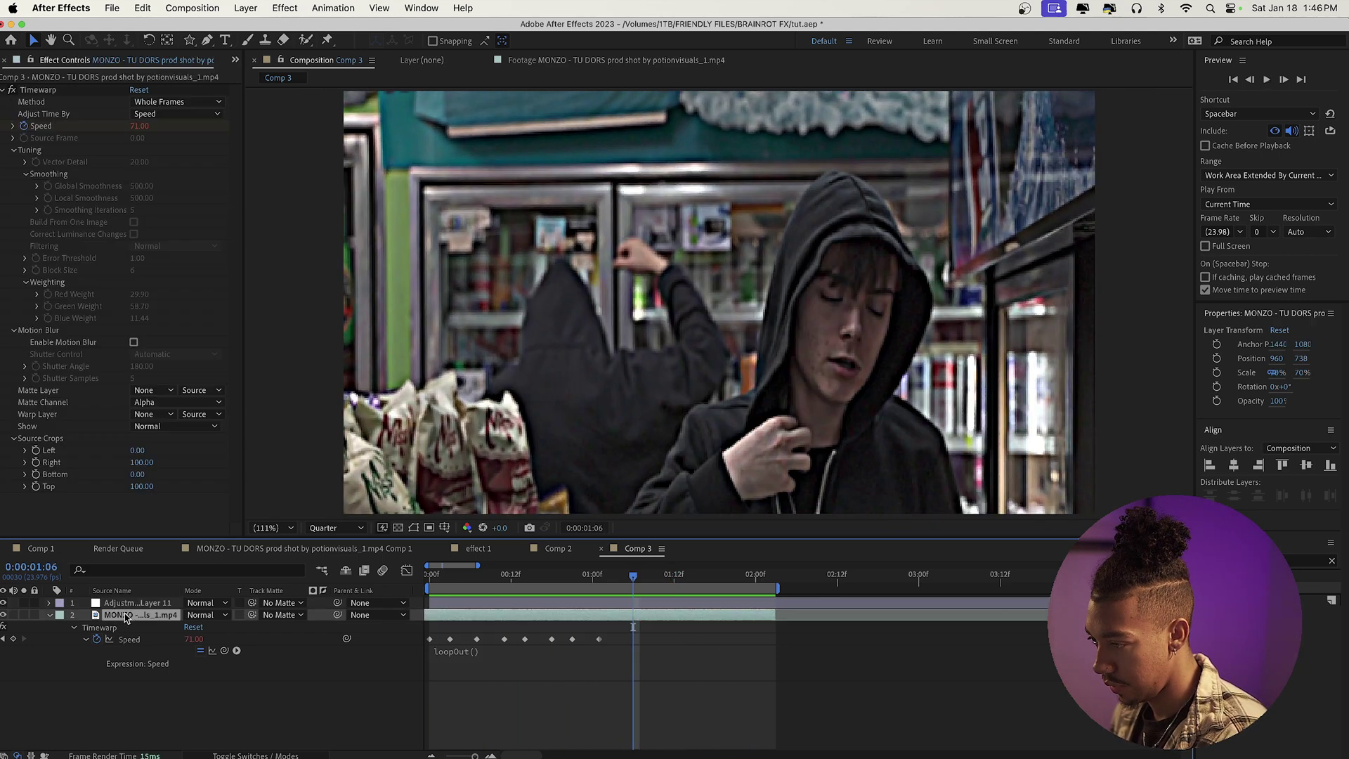
{"action": "key", "text": "super+d"}
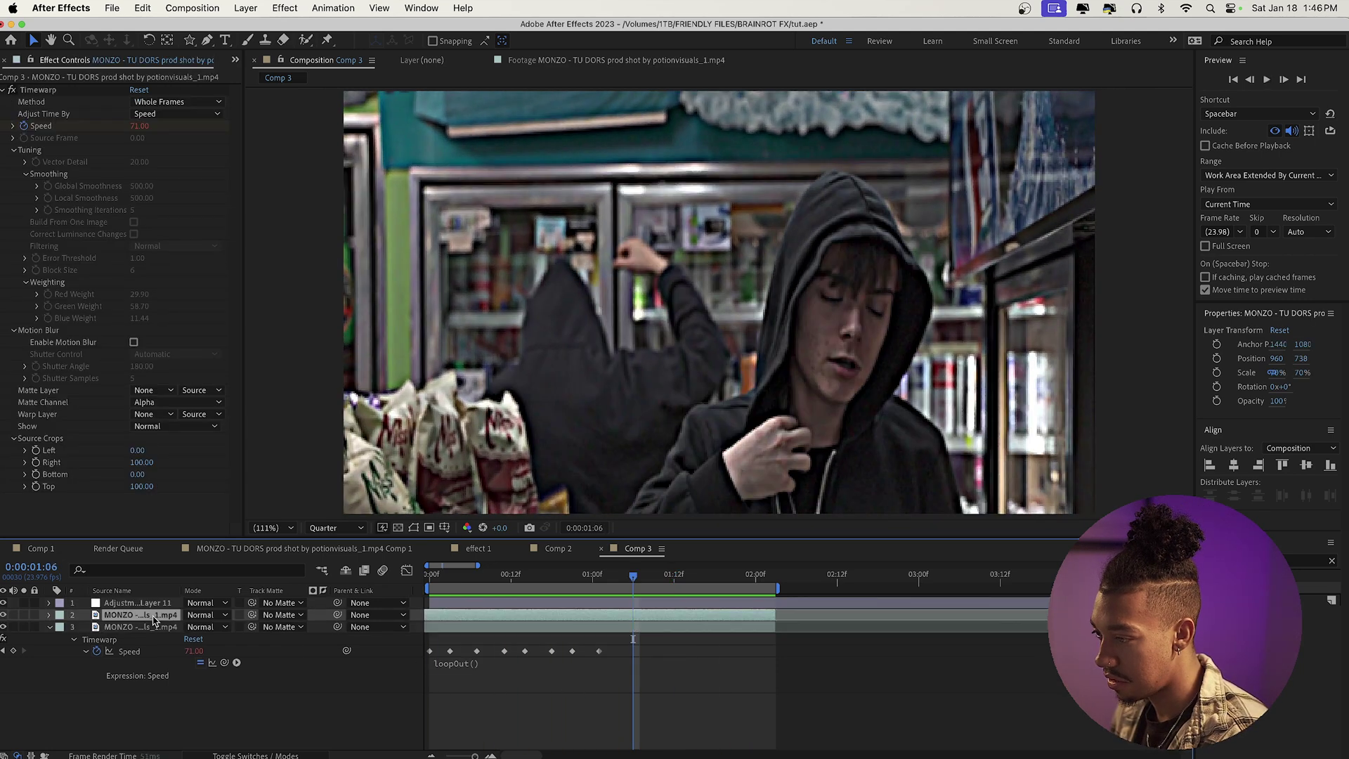
{"action": "right_click", "coordinate": [151, 616]}
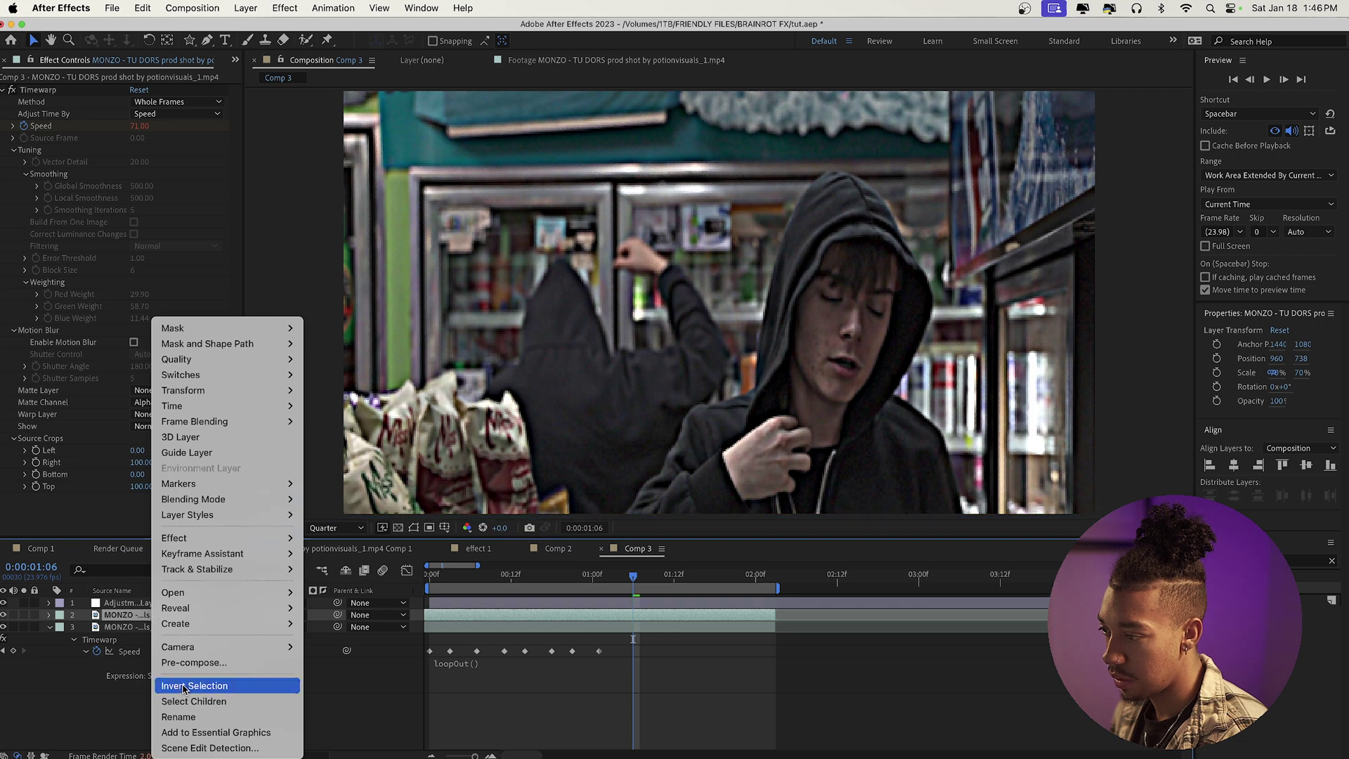
{"action": "left_click", "coordinate": [176, 663]}
{"action": "key", "text": "Return"}
Step: Mask the pre-composed video copy with a rectangle framing the hooded subject's head
{"action": "left_click_drag", "start_coordinate": [594, 575], "coordinate": [552, 575]}
{"action": "key", "text": "s"}
{"action": "left_click_drag", "start_coordinate": [188, 40], "coordinate": [217, 48]}
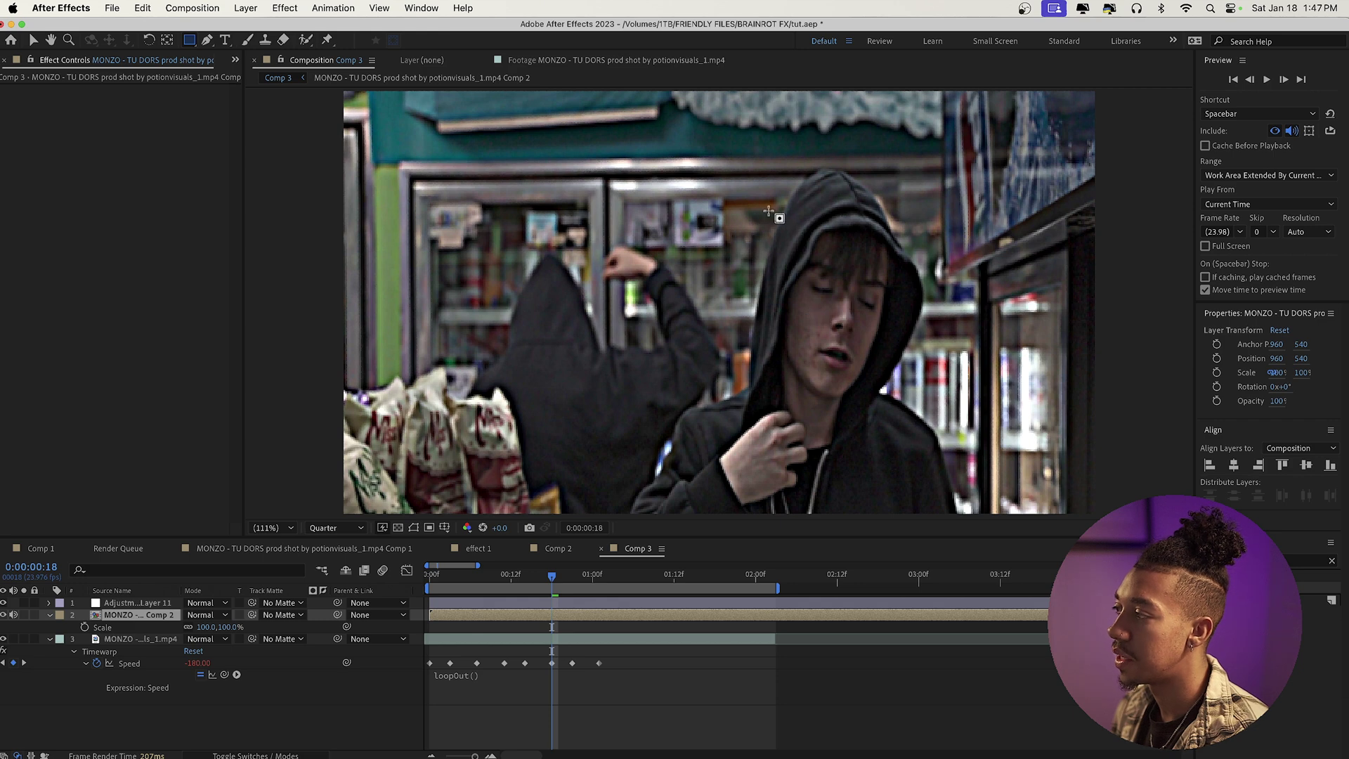
{"action": "left_click_drag", "start_coordinate": [732, 175], "coordinate": [942, 411]}
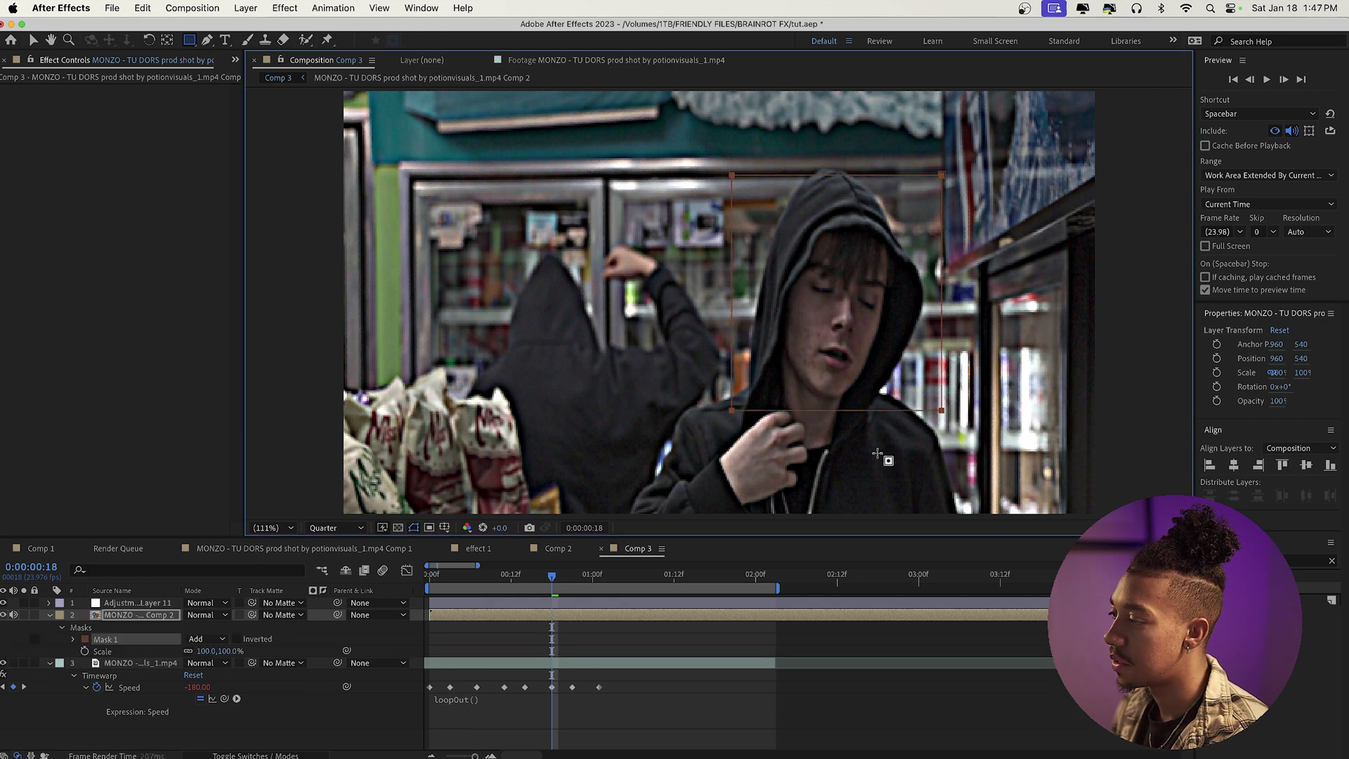
Step: At the beginning of the composition, scale the masked pre-comp layer up to 114%
{"action": "left_click_drag", "start_coordinate": [441, 575], "coordinate": [426, 575]}
{"action": "key", "text": "s"}
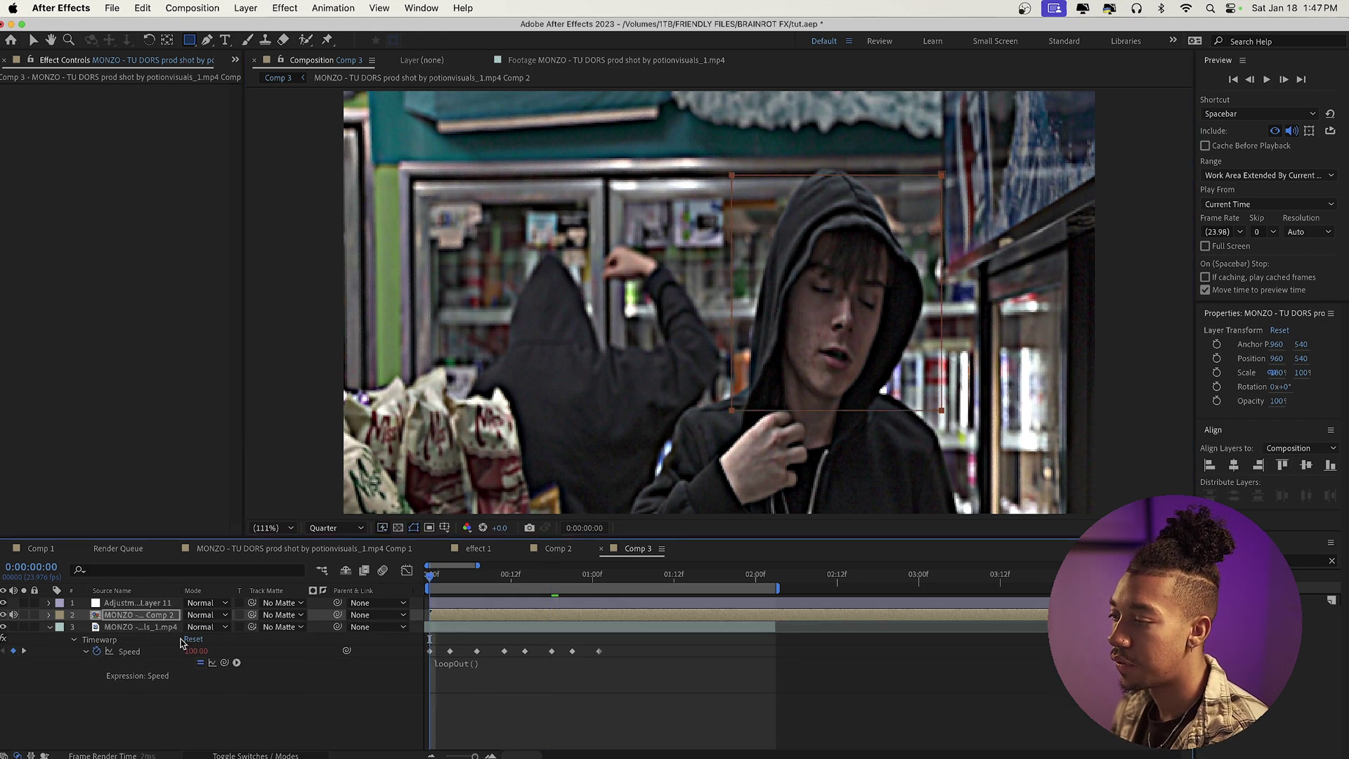
{"action": "key", "text": "s"}
{"action": "left_click_drag", "start_coordinate": [207, 626], "coordinate": [216, 627]}
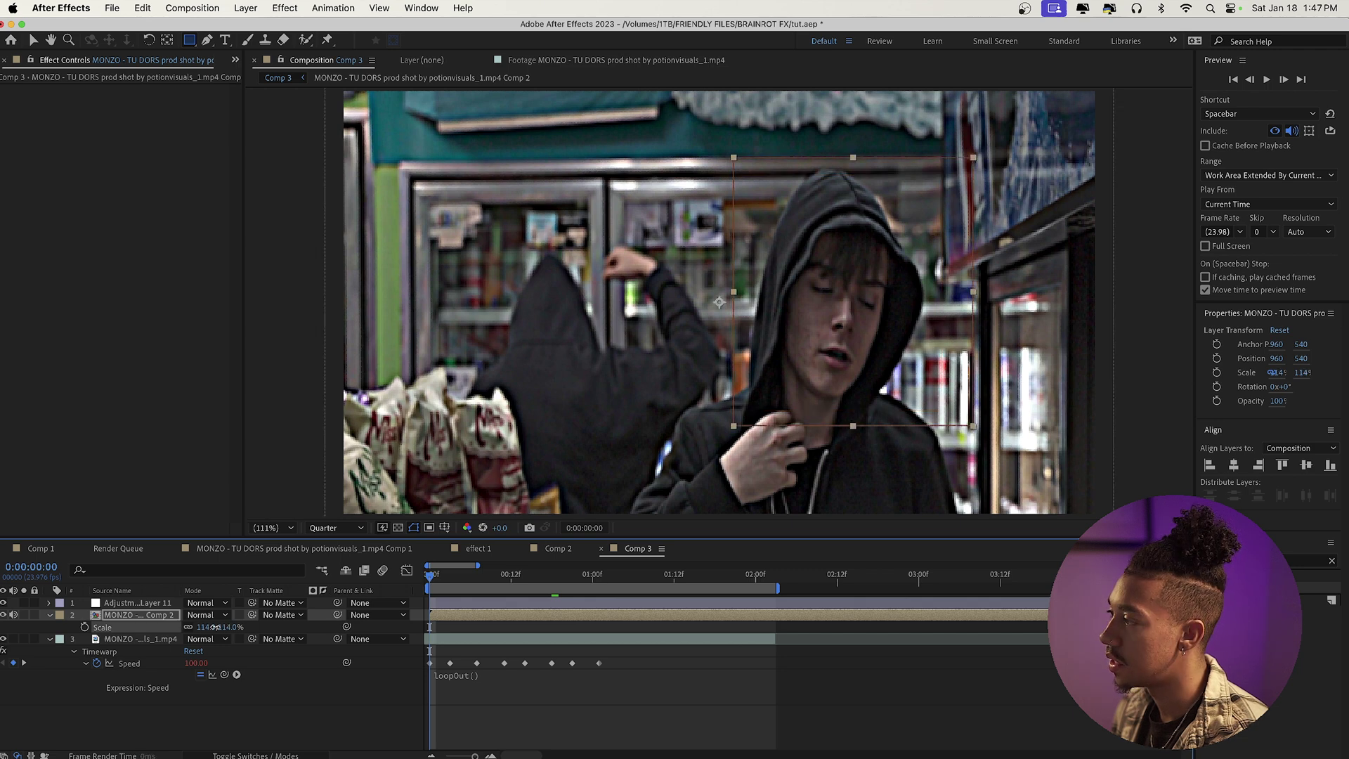
{"action": "key", "text": "super+shift+a"}
{"action": "key", "text": "v"}
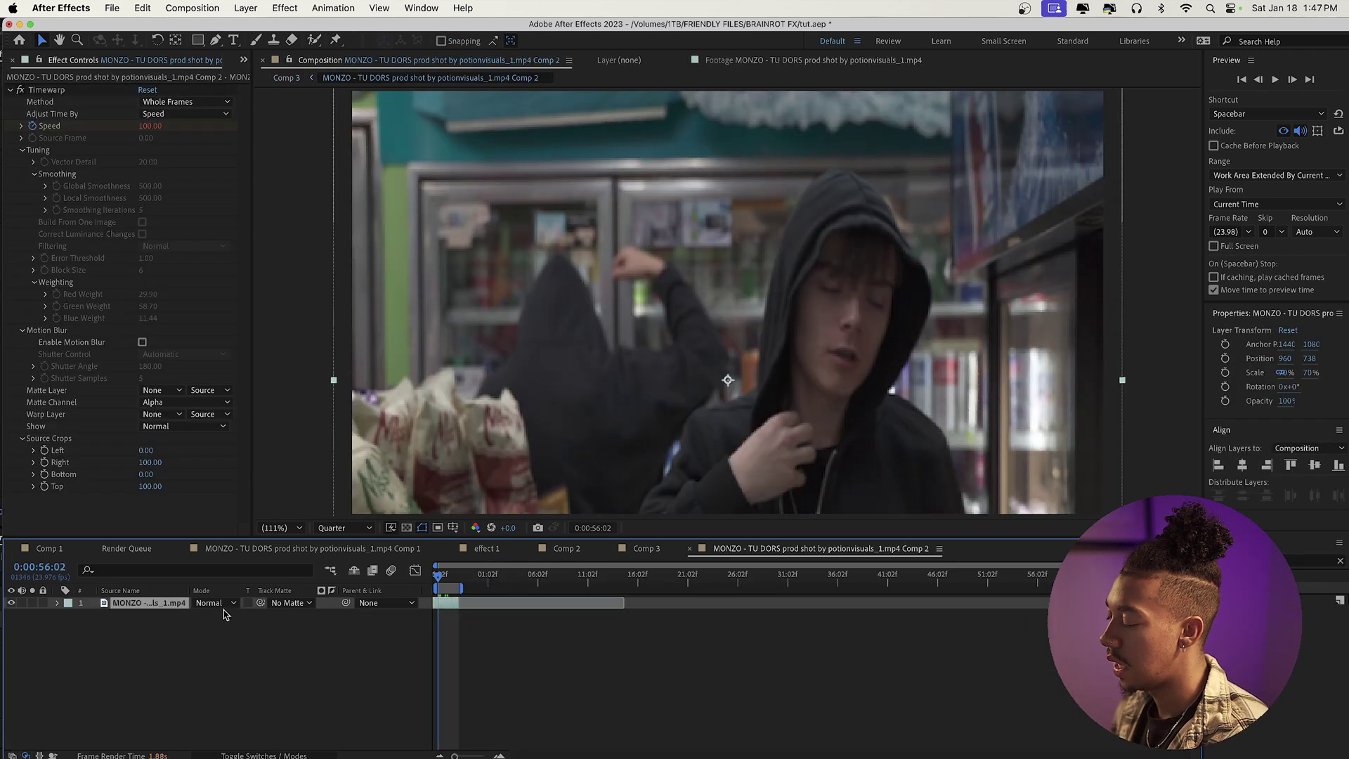
Step: Inside the pre-composed copy, shift the Timewarp Speed keyframes earlier, and preview the offset in Comp 3
{"action": "key", "text": "u"}
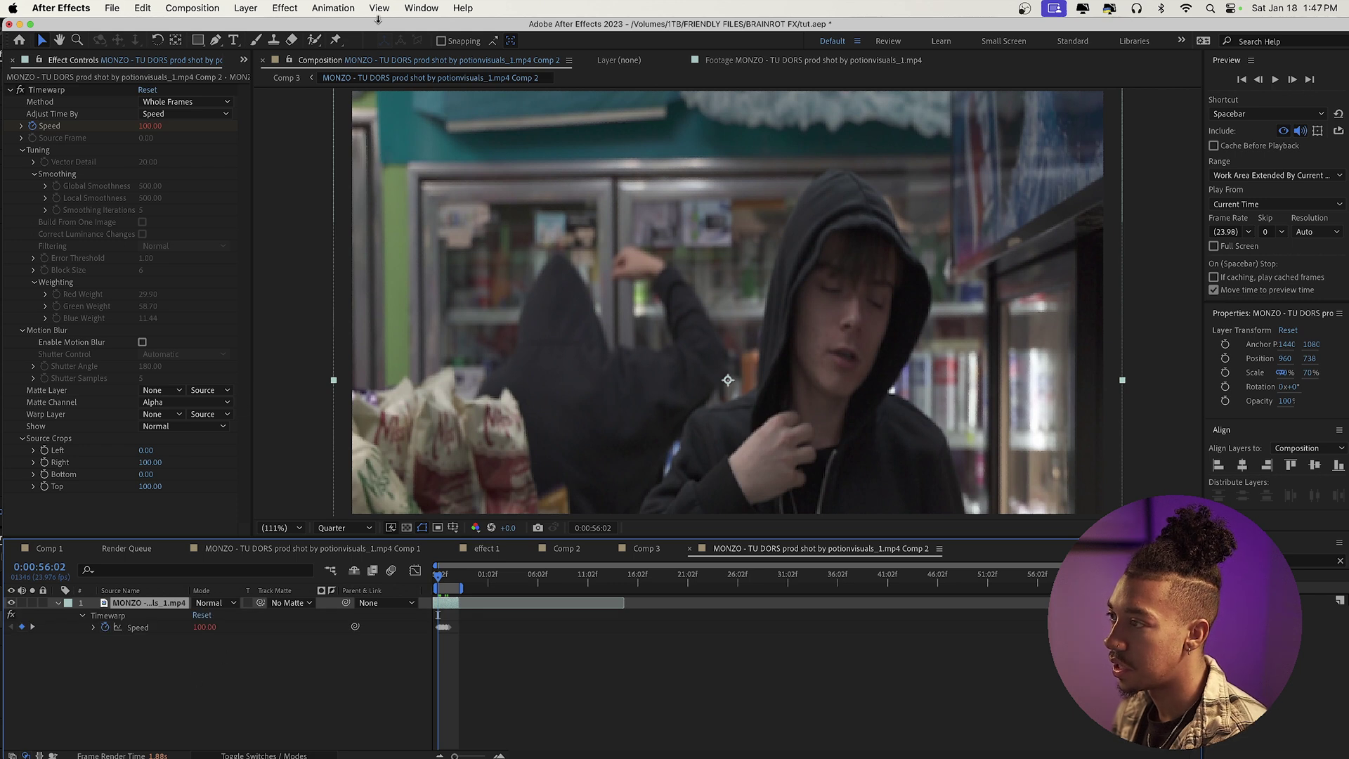
{"action": "key", "text": "equal"}
{"action": "key", "text": "equal"}
{"action": "key", "text": "equal"}
{"action": "key", "text": "equal"}
{"action": "key", "text": "equal"}
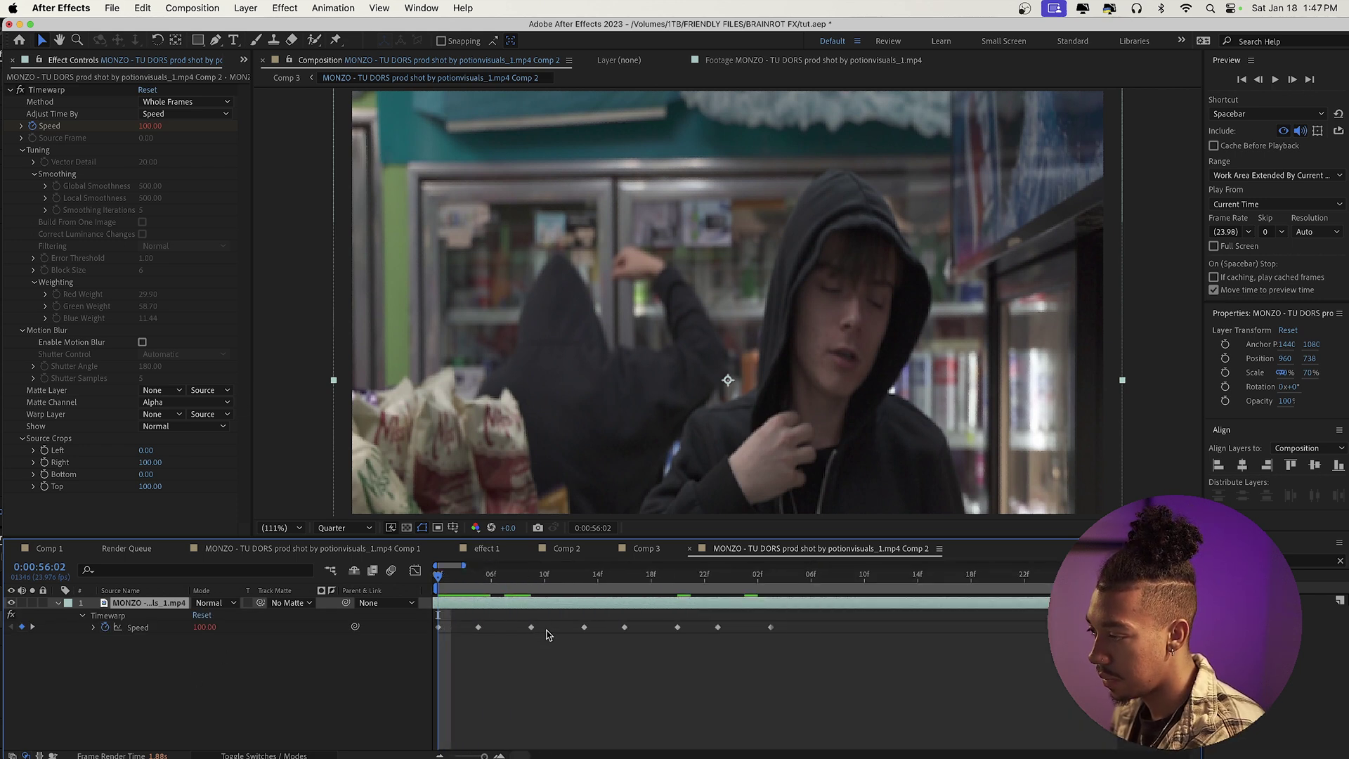
{"action": "key", "text": "minus"}
{"action": "left_click_drag", "start_coordinate": [636, 635], "coordinate": [475, 619]}
{"action": "mouse_move", "coordinate": [485, 627]}
{"action": "left_mouse_down"}
{"action": "mouse_move", "coordinate": [435, 634]}
{"action": "mouse_move", "coordinate": [608, 626]}
{"action": "mouse_move", "coordinate": [464, 619]}
{"action": "left_mouse_up"}
{"action": "left_click_drag", "start_coordinate": [472, 627], "coordinate": [444, 631]}
{"action": "left_click", "coordinate": [645, 548]}
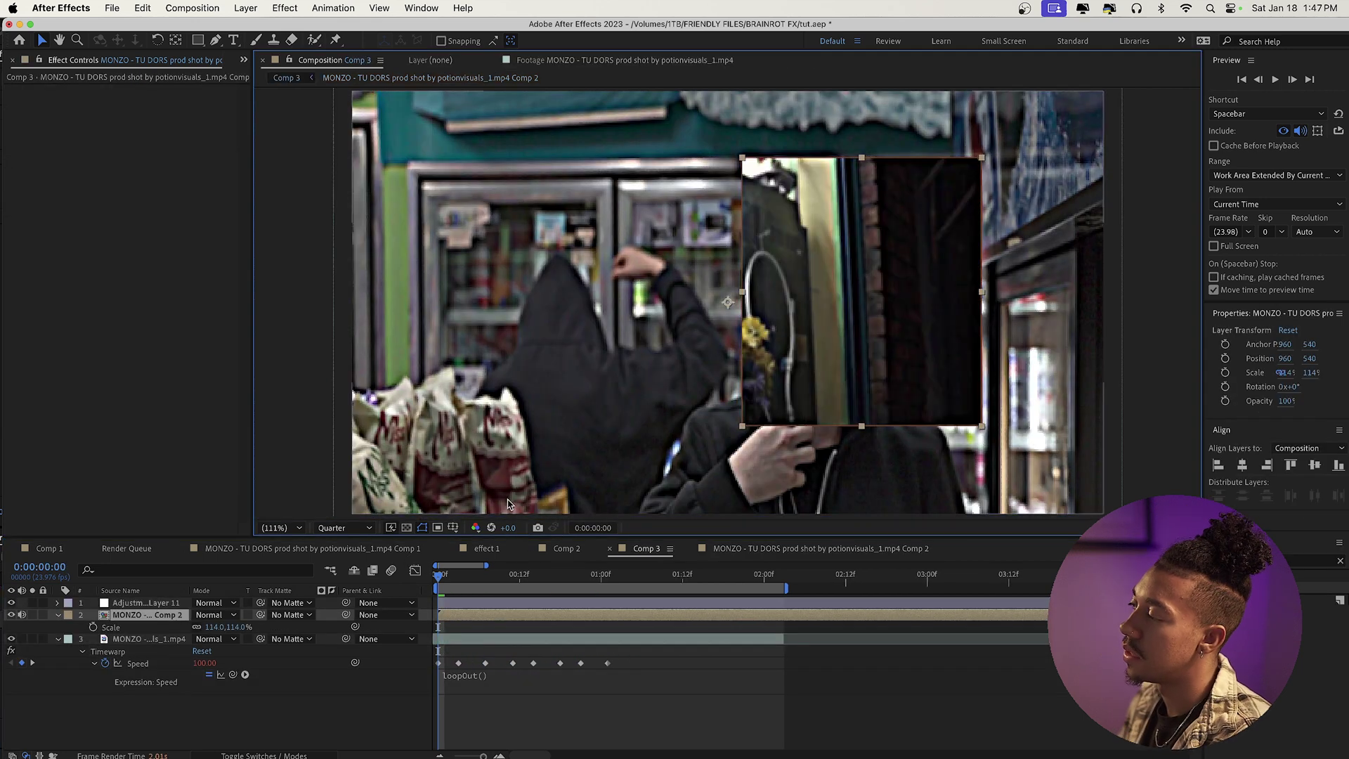
{"action": "key", "text": "space"}
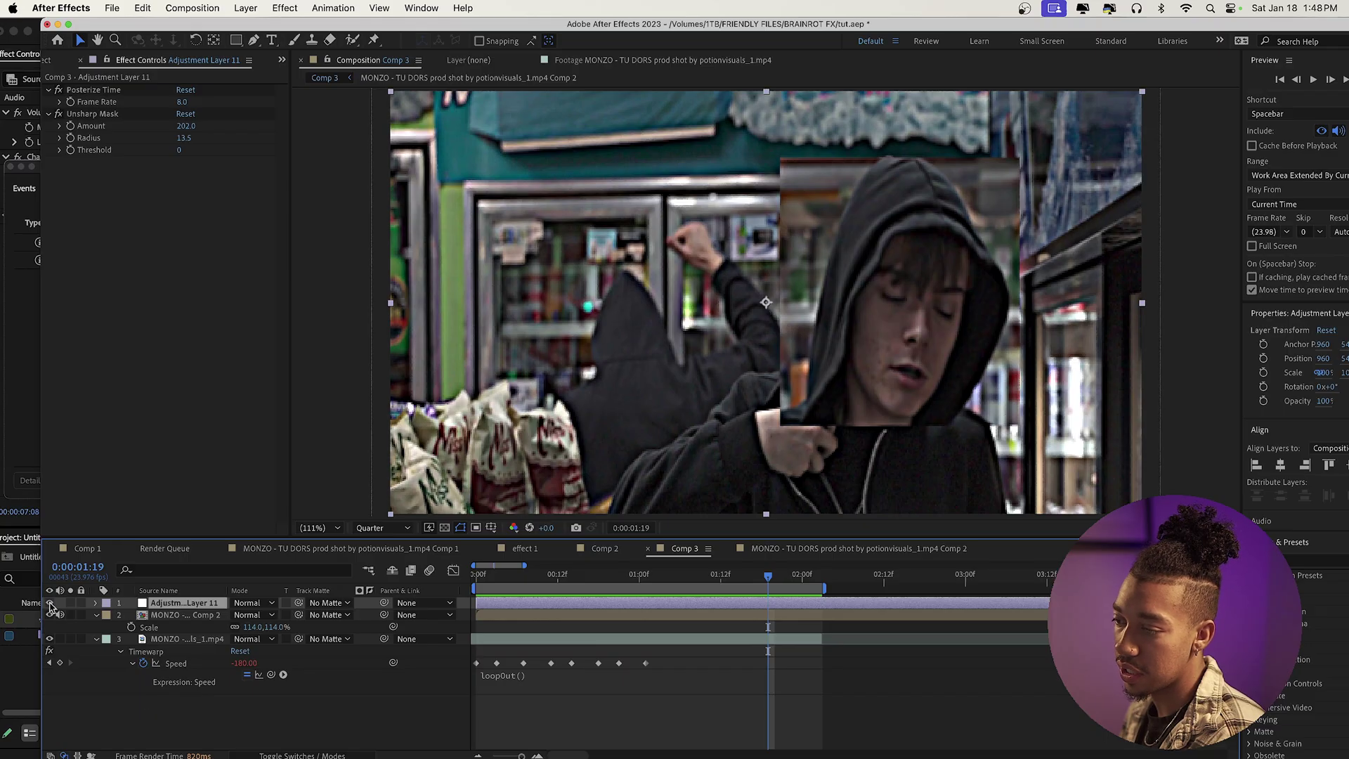
Step: Hide the existing adjustment layer and add a new adjustment layer to Comp 3
{"action": "left_click", "coordinate": [50, 603]}
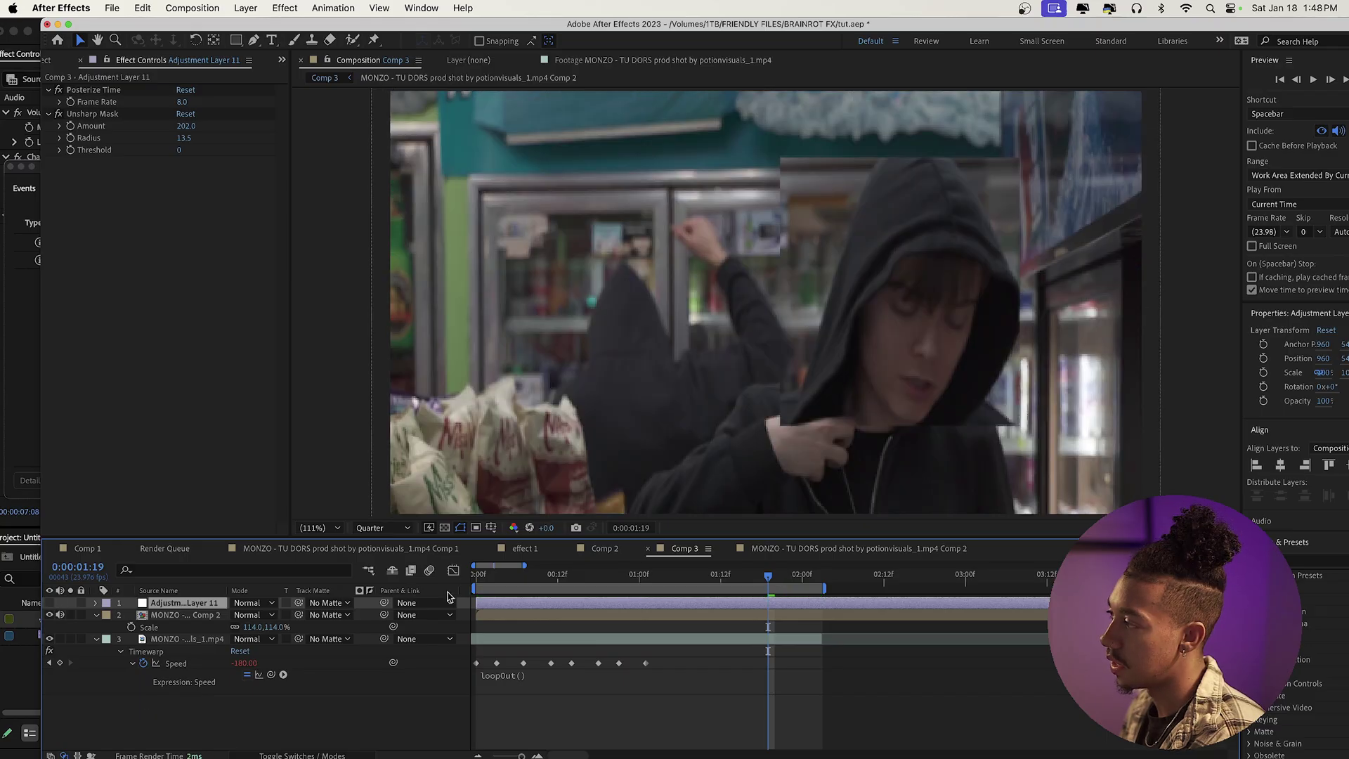
{"action": "key", "text": "Home"}
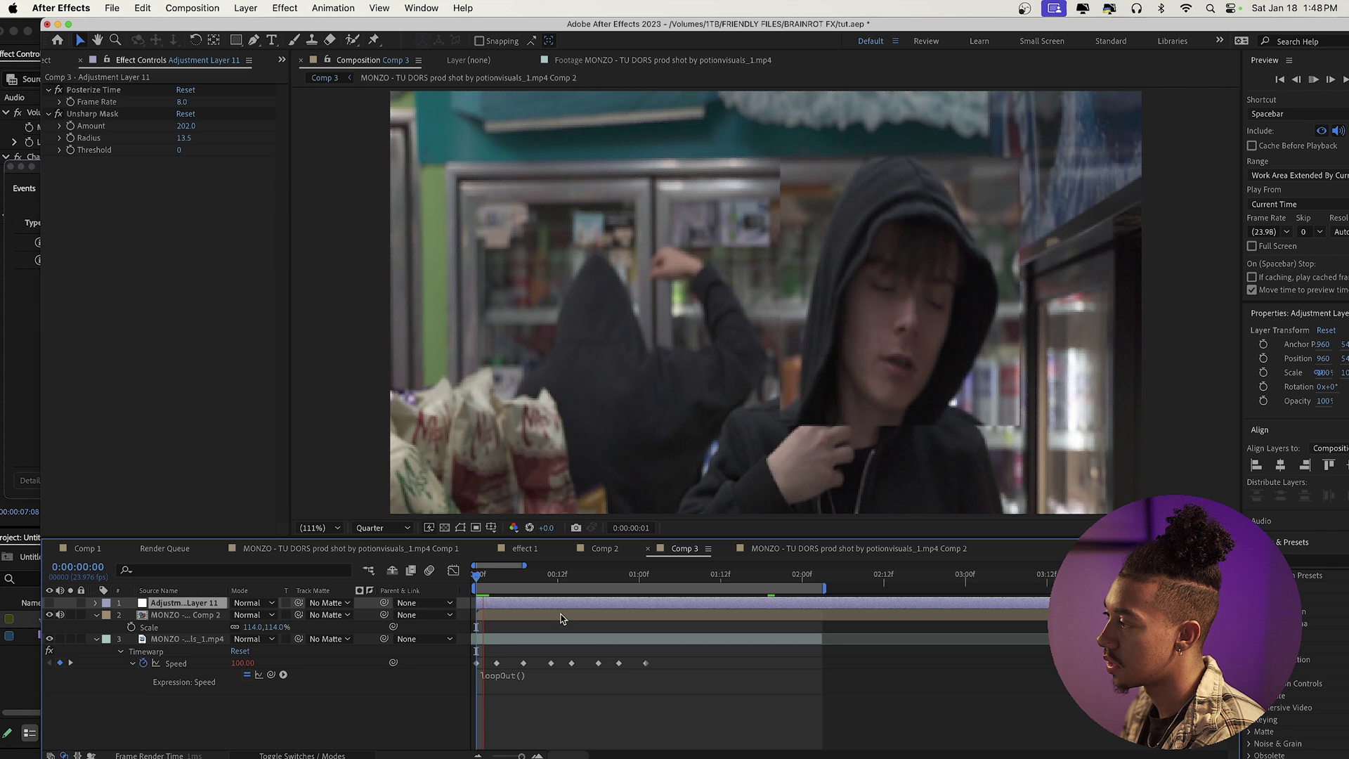
{"action": "right_click", "coordinate": [392, 713]}
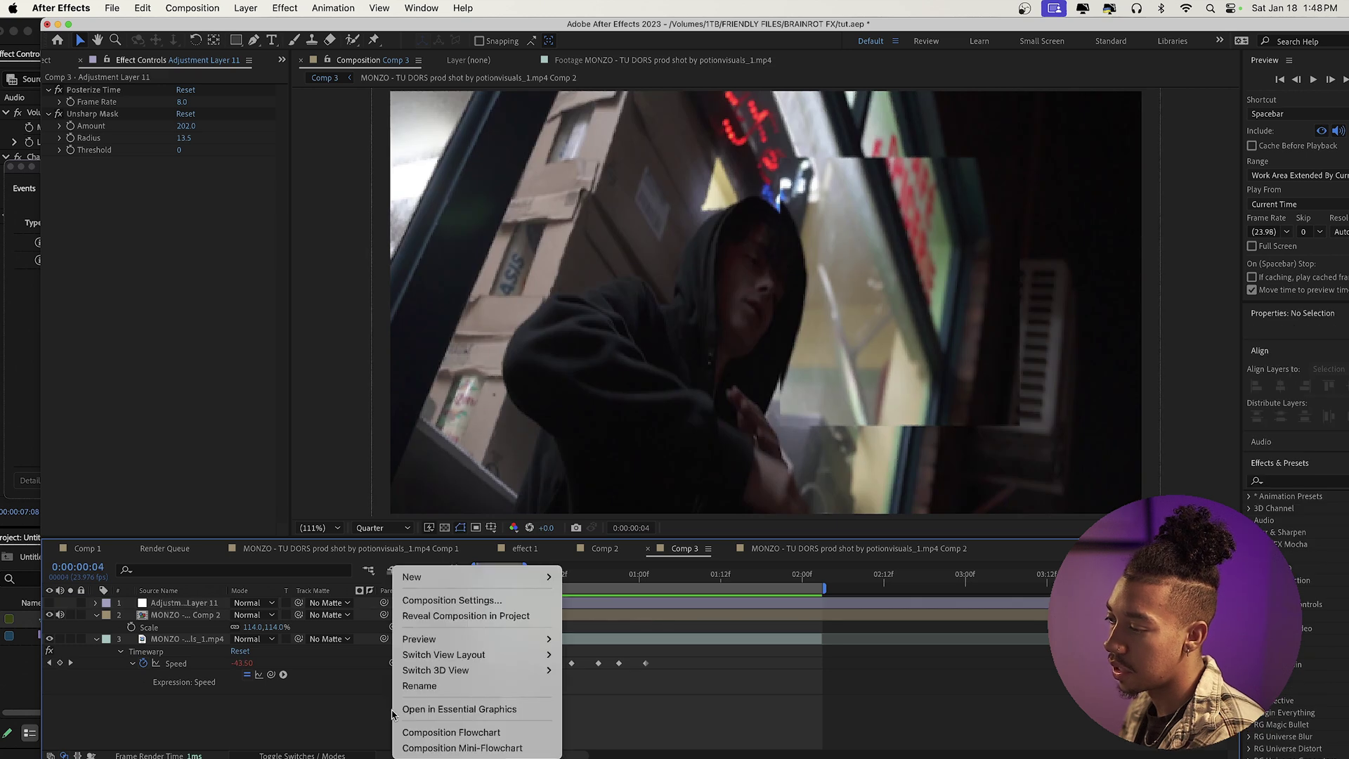
{"action": "mouse_move", "coordinate": [469, 576]}
{"action": "left_click", "coordinate": [618, 692]}
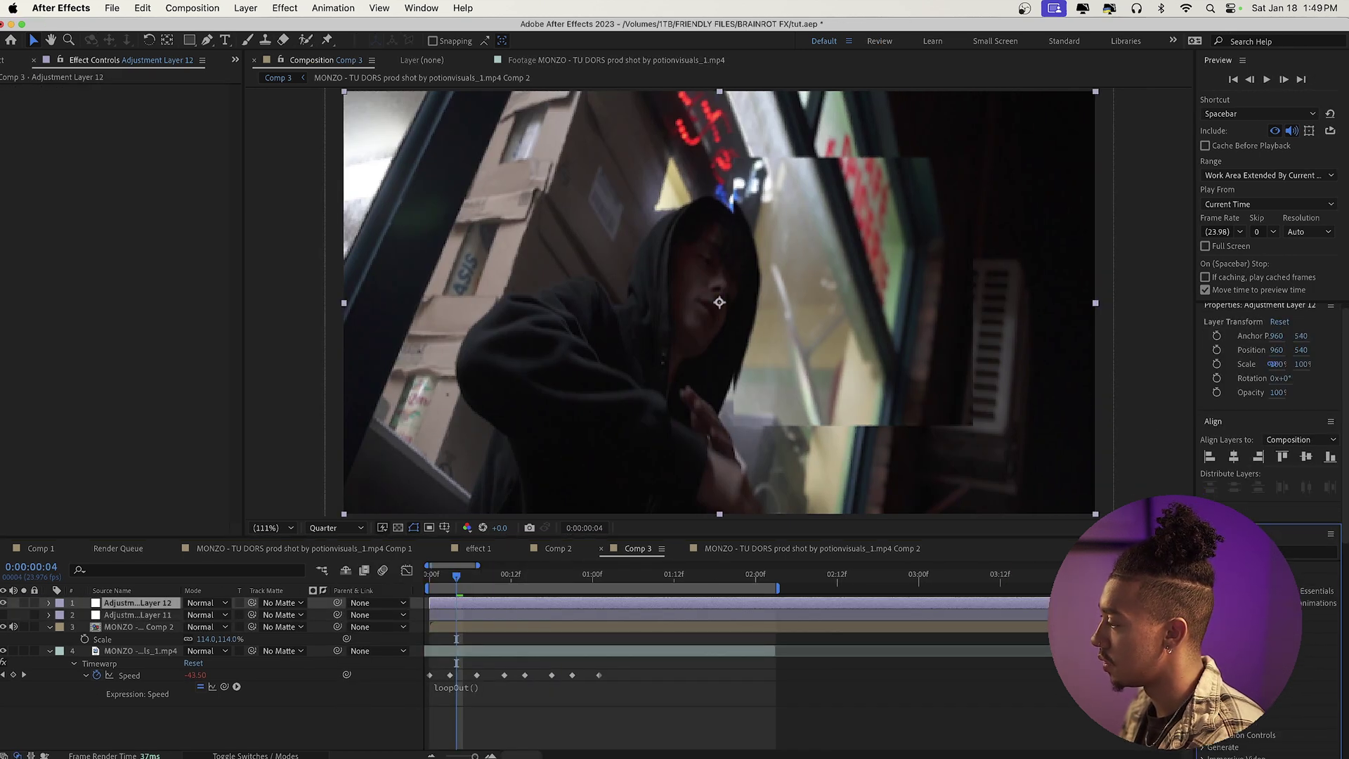
Step: Try the 04. MP4 Damage preset on the new adjustment layer and play the composition from the beginning
{"action": "scroll", "coordinate": [1283, 365], "scroll_direction": "down", "scroll_amount": 8}
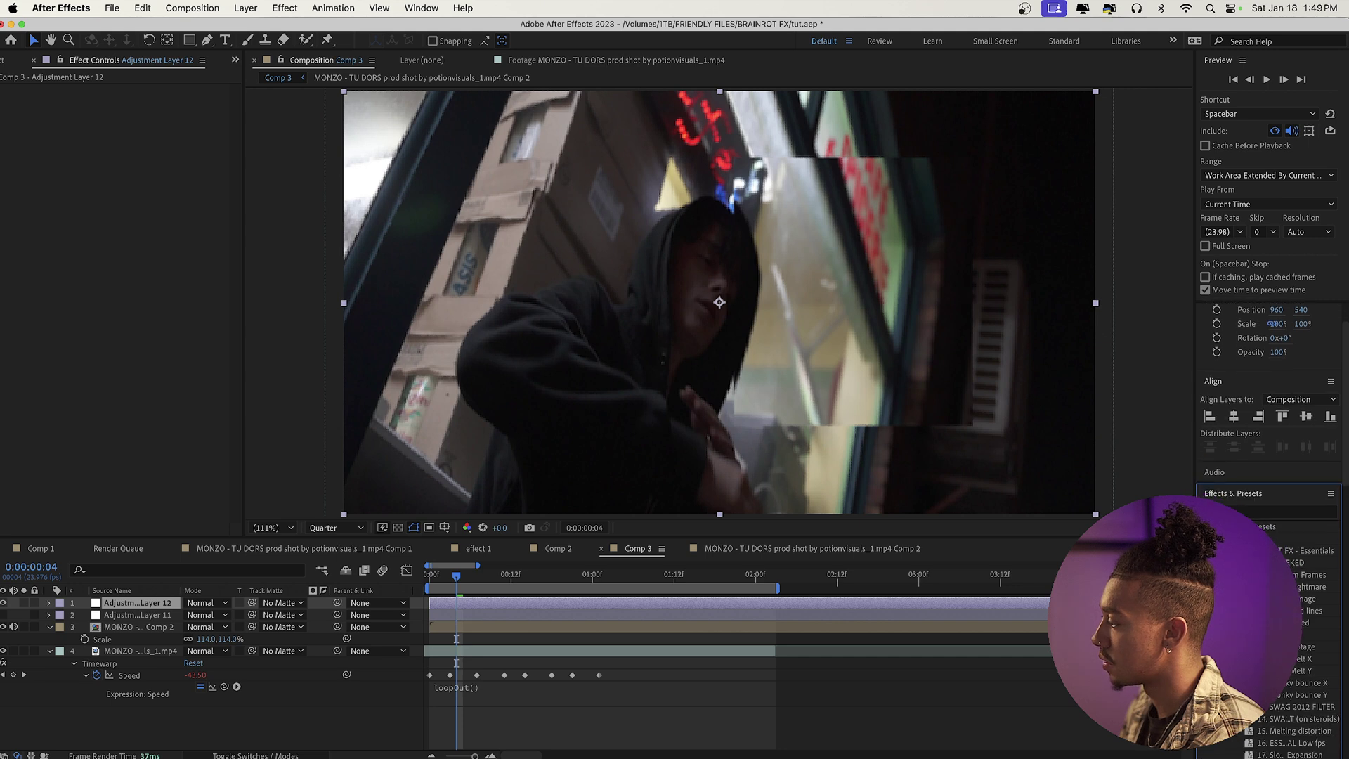
{"action": "scroll", "coordinate": [1283, 365], "scroll_direction": "up", "scroll_amount": 4}
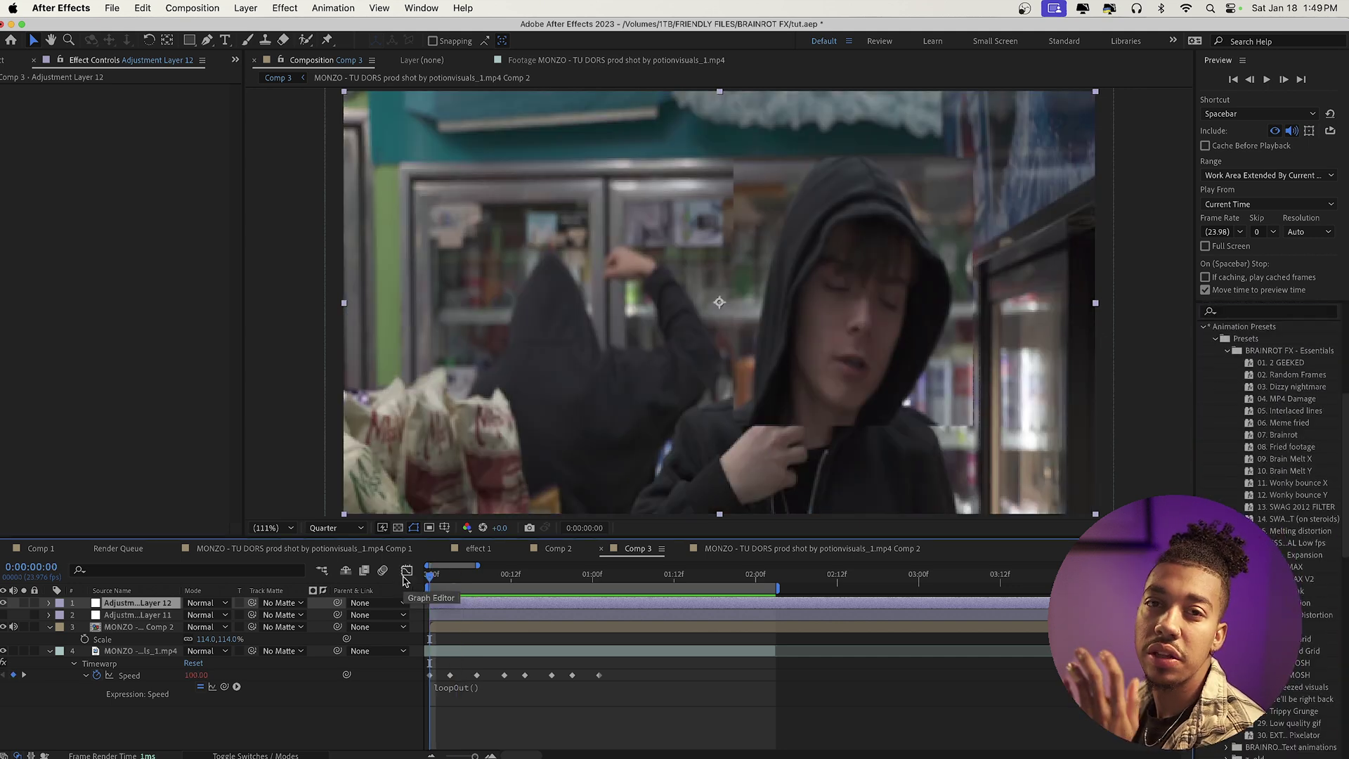
{"action": "left_click", "coordinate": [443, 575]}
{"action": "left_click_drag", "start_coordinate": [1286, 398], "coordinate": [457, 608]}
{"action": "key", "text": "Home"}
{"action": "key", "text": "space"}
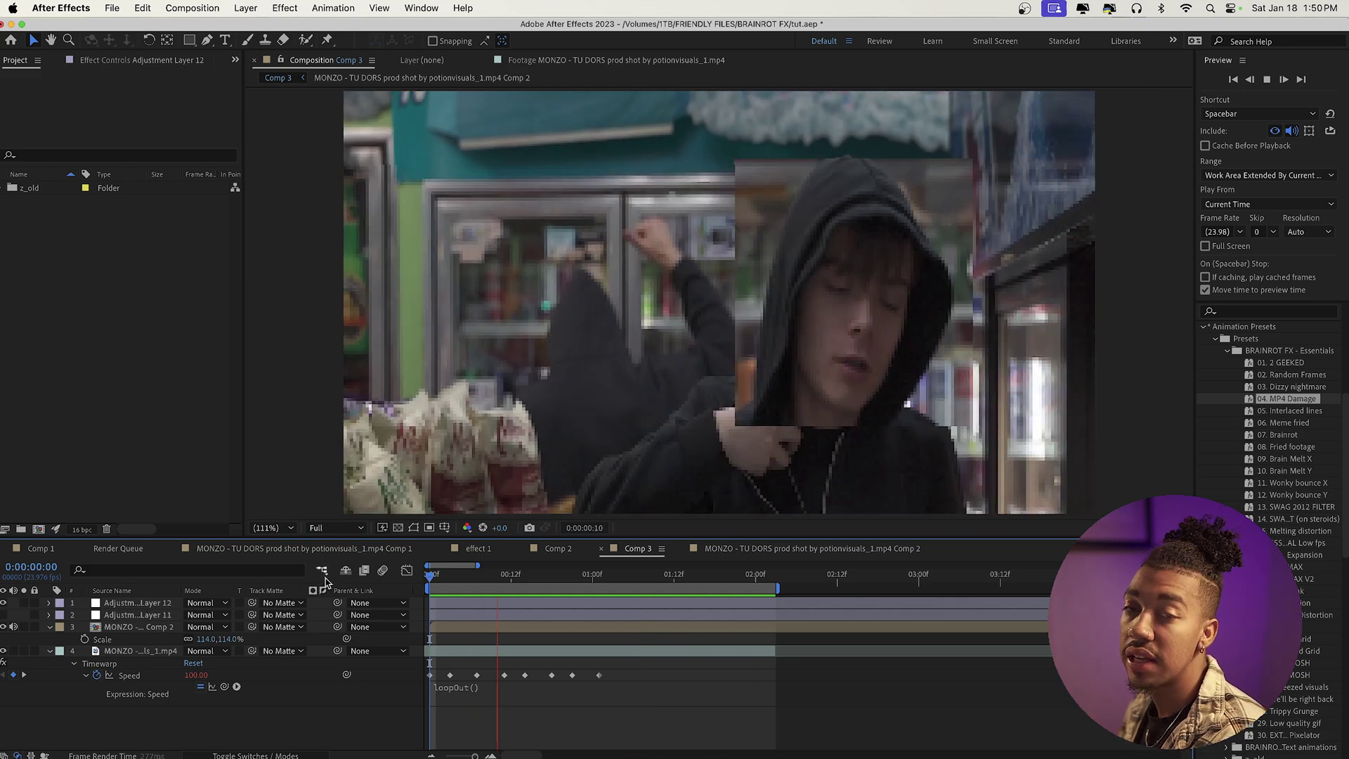
{"action": "key", "text": "space"}
Step: Try the SWAGGED OUT (on steroids) preset on the top adjustment layer and play the composition
{"action": "left_click", "coordinate": [1283, 508]}
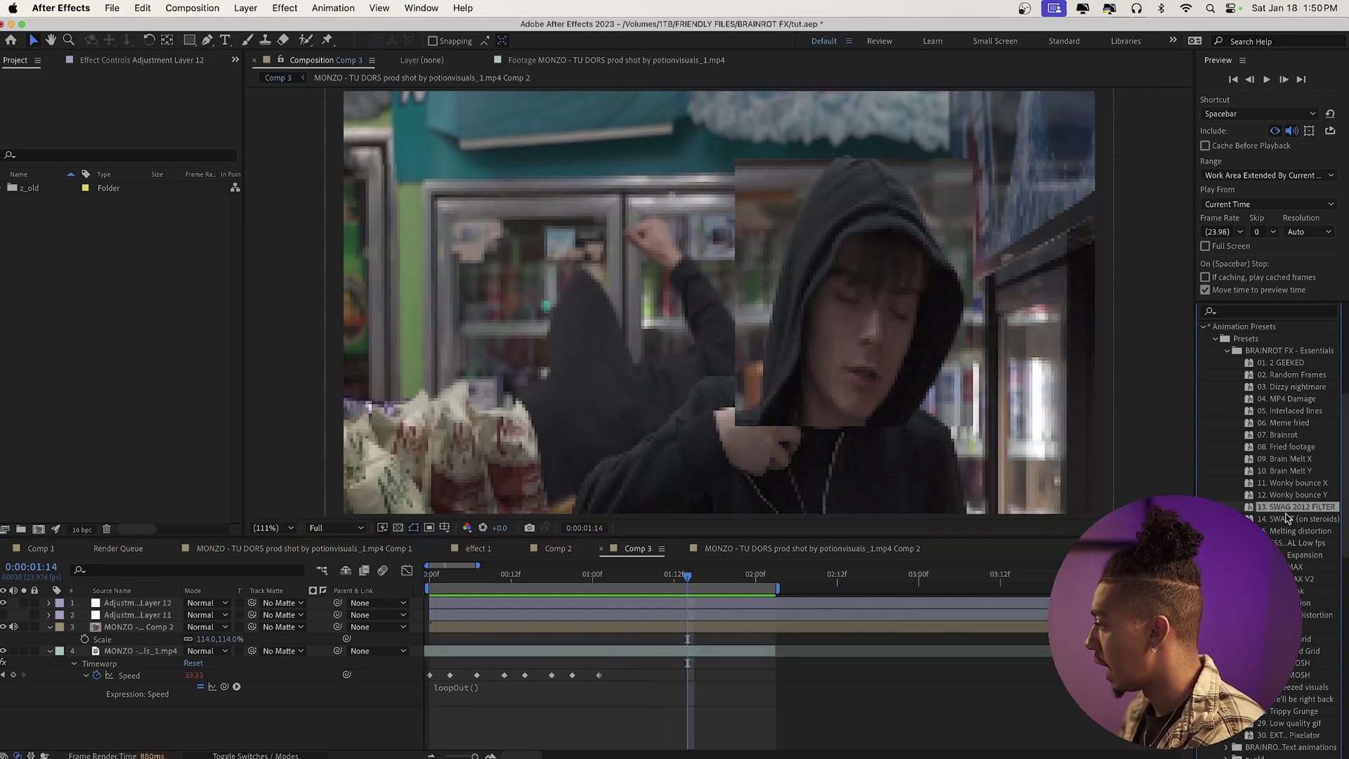
{"action": "left_click_drag", "start_coordinate": [1194, 518], "coordinate": [1108, 519]}
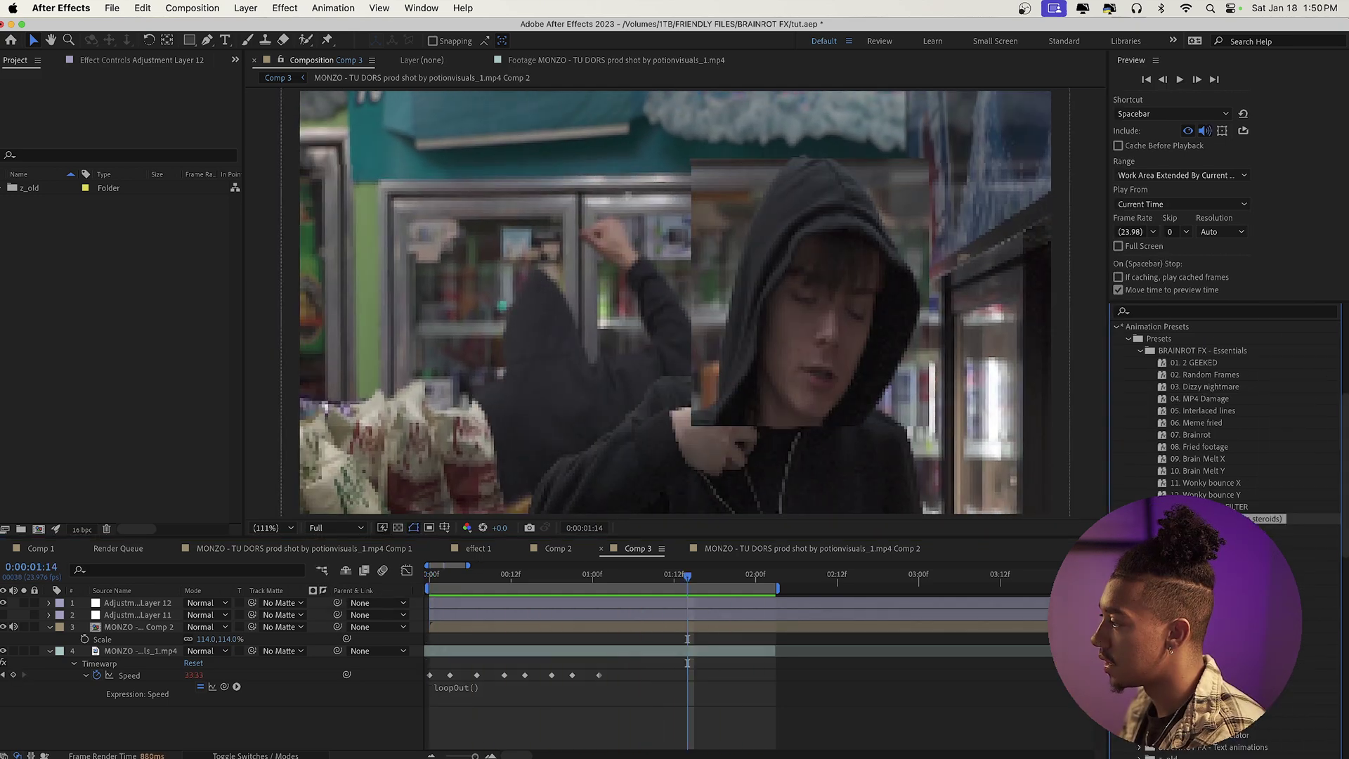
{"action": "left_click_drag", "start_coordinate": [170, 593], "coordinate": [146, 605]}
{"action": "left_click", "coordinate": [429, 575]}
{"action": "key", "text": "space"}
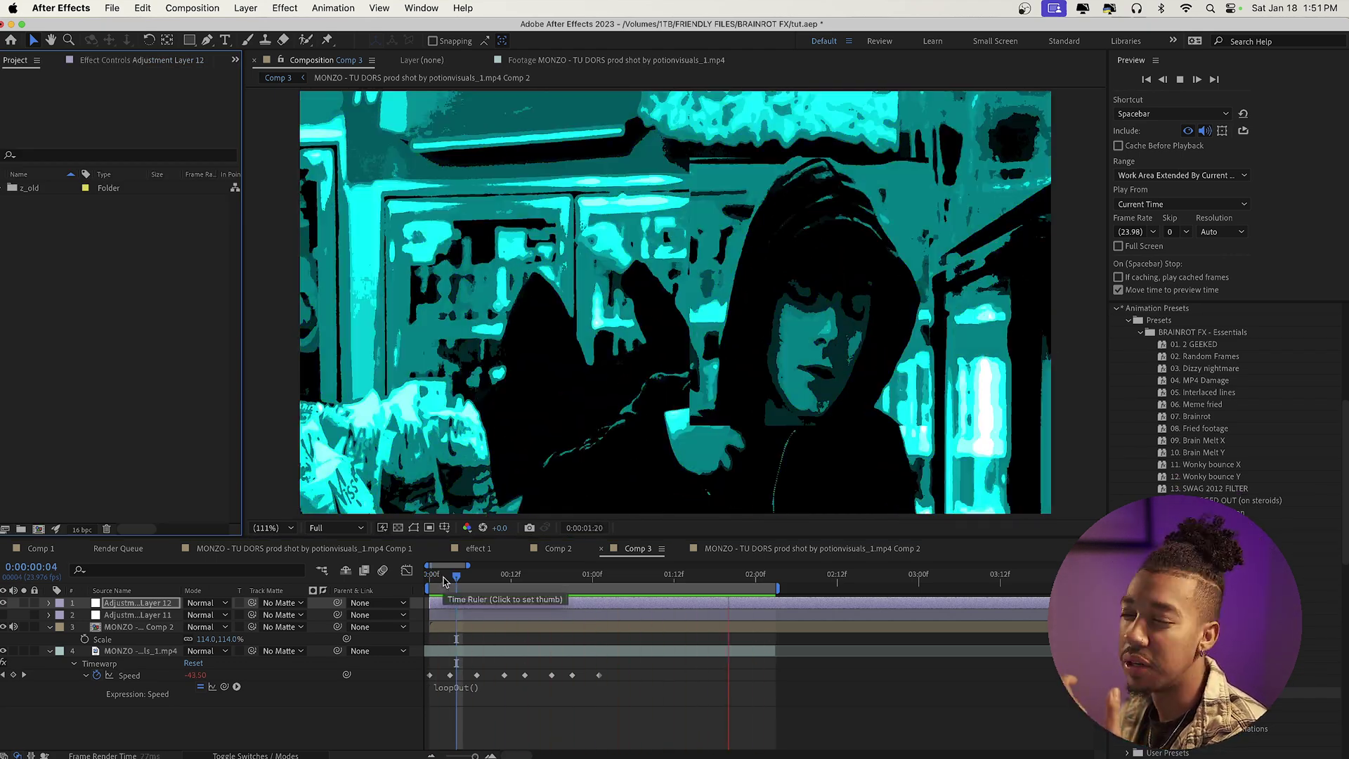
Step: Stack the 04. MP4 Damage and 13. SWAG 2012 FILTER presets on the top adjustment layer
{"action": "left_click", "coordinate": [1194, 344]}
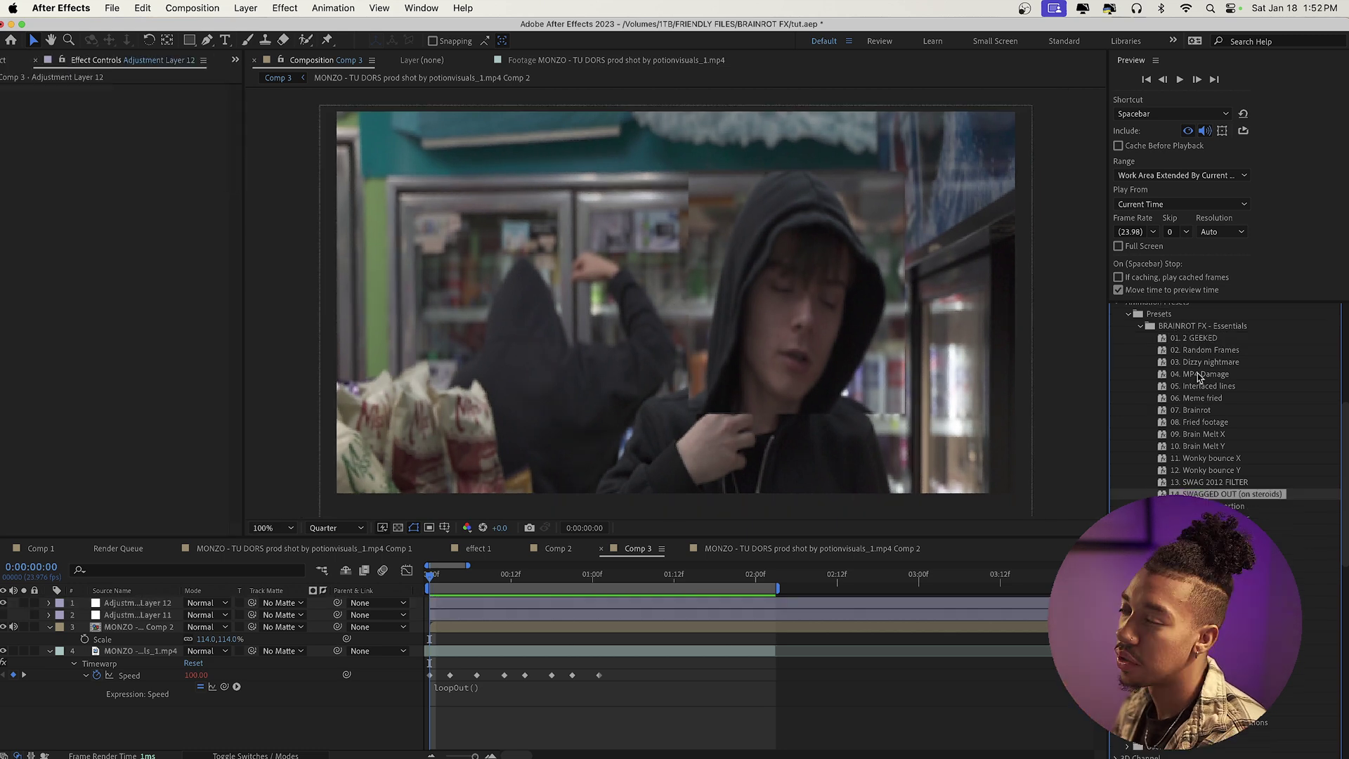
{"action": "left_click", "coordinate": [485, 602]}
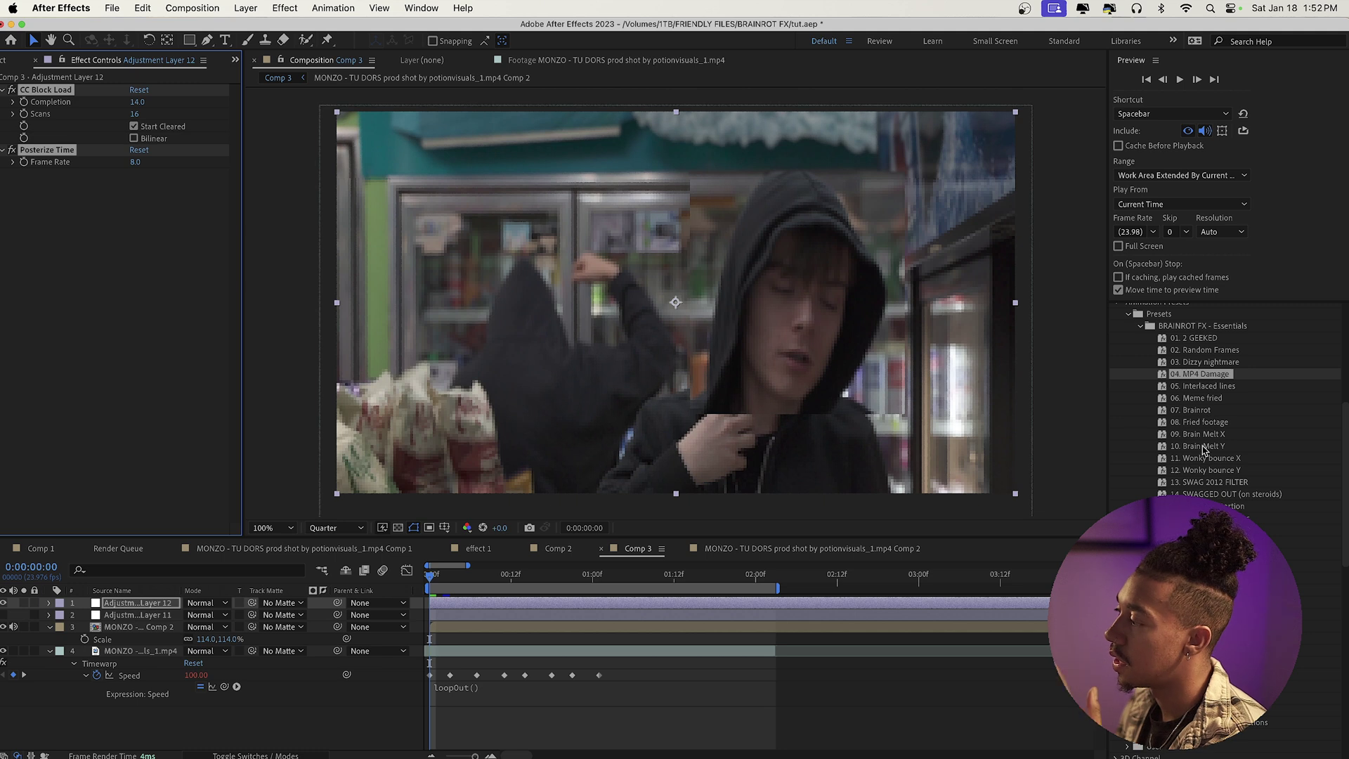
{"action": "left_click", "coordinate": [1206, 494]}
{"action": "left_click_drag", "start_coordinate": [1066, 522], "coordinate": [574, 608]}
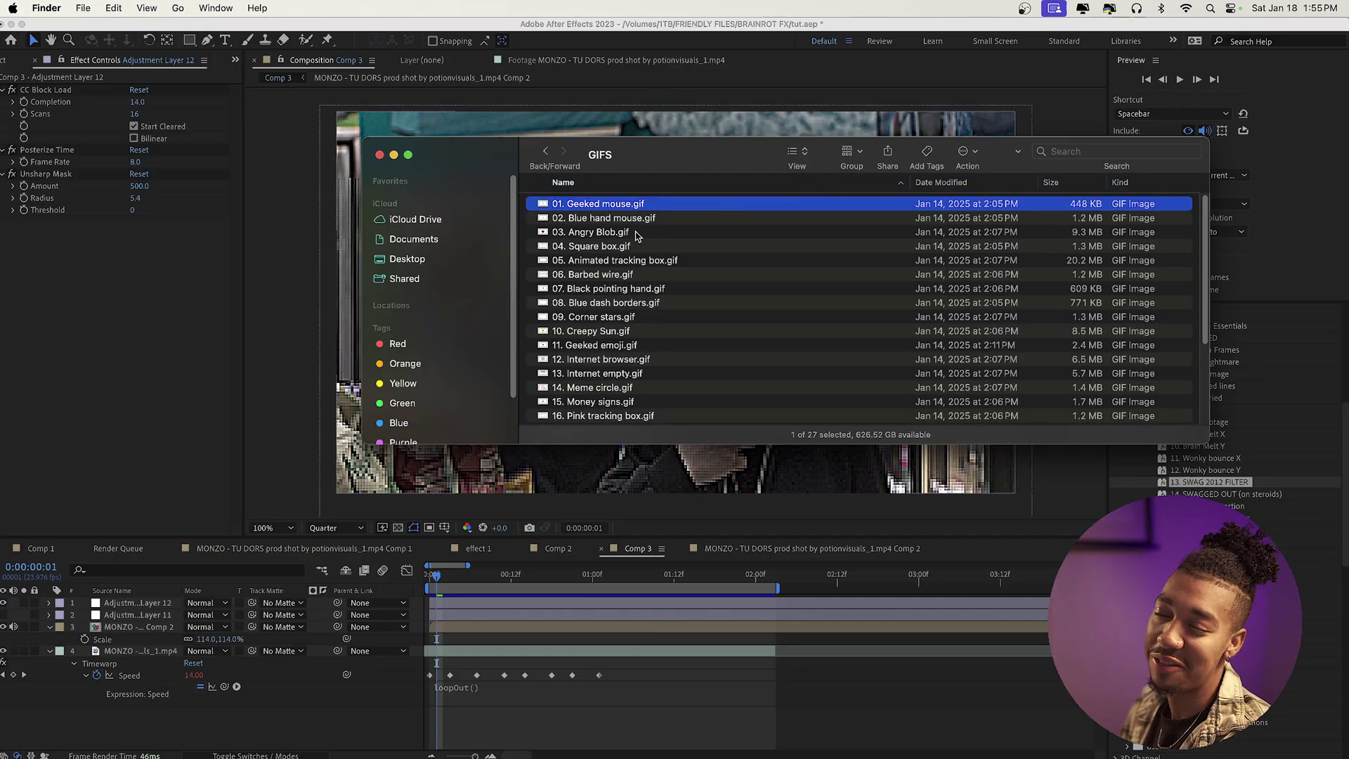
Step: Preview the animated overlays in the GIFS folder, from 01. Geeked mouse.gif through 05. Animated tracking box.gif
{"action": "key", "text": "space"}
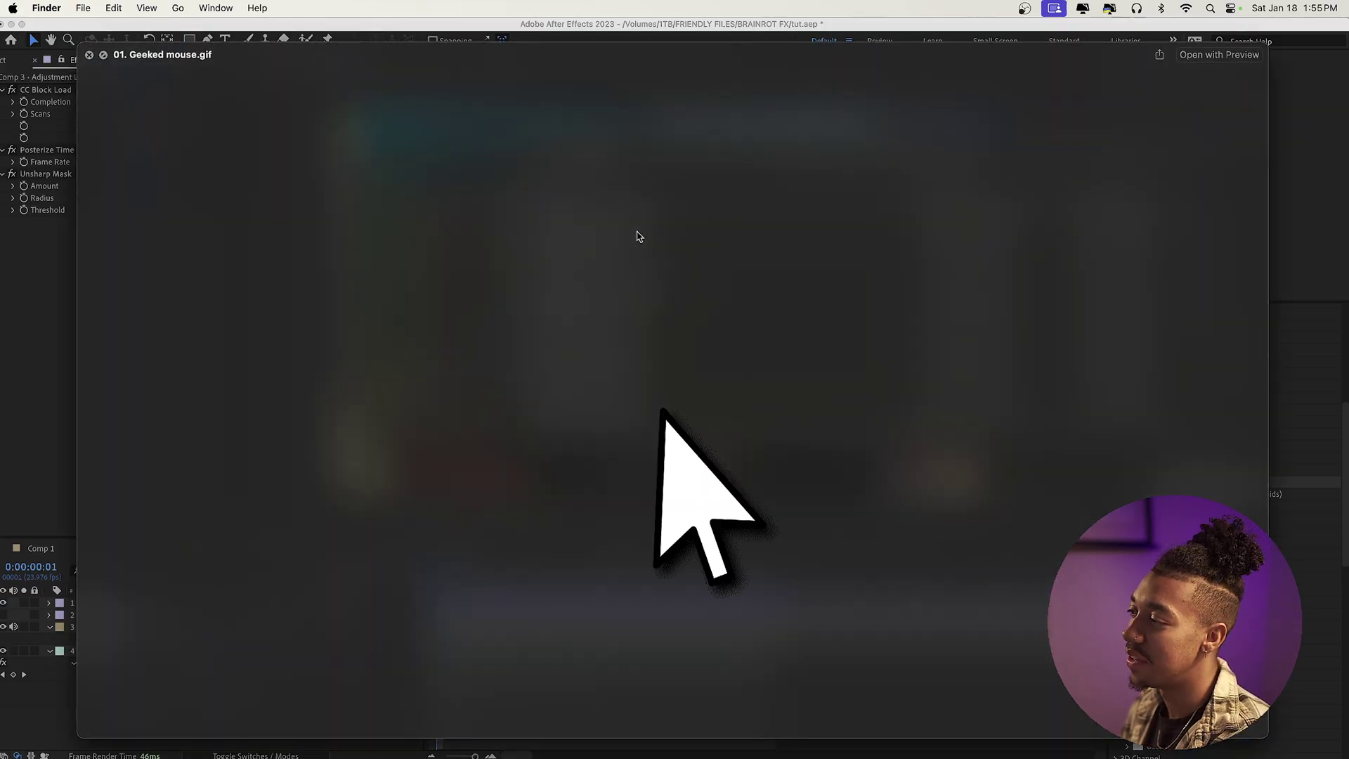
{"action": "key", "text": "Down"}
{"action": "key", "text": "Down"}
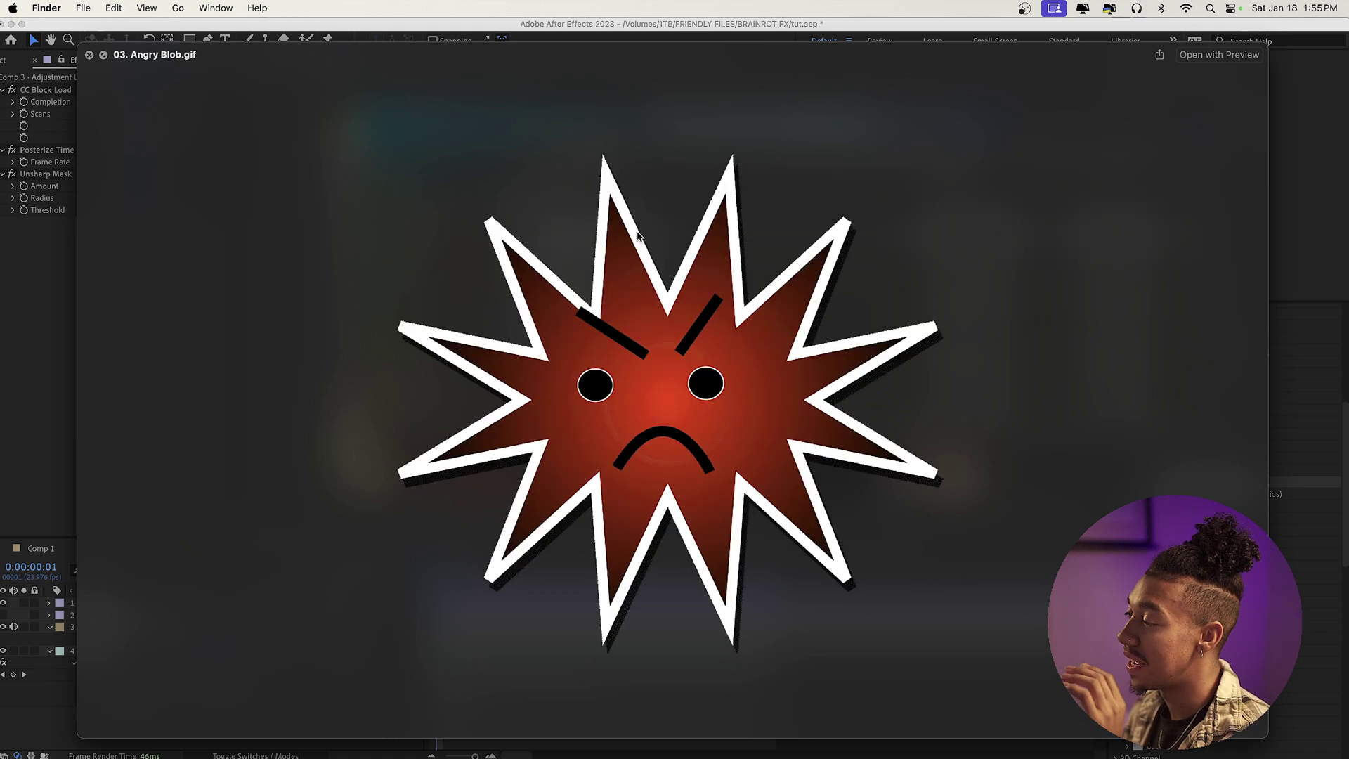
{"action": "key", "text": "Down"}
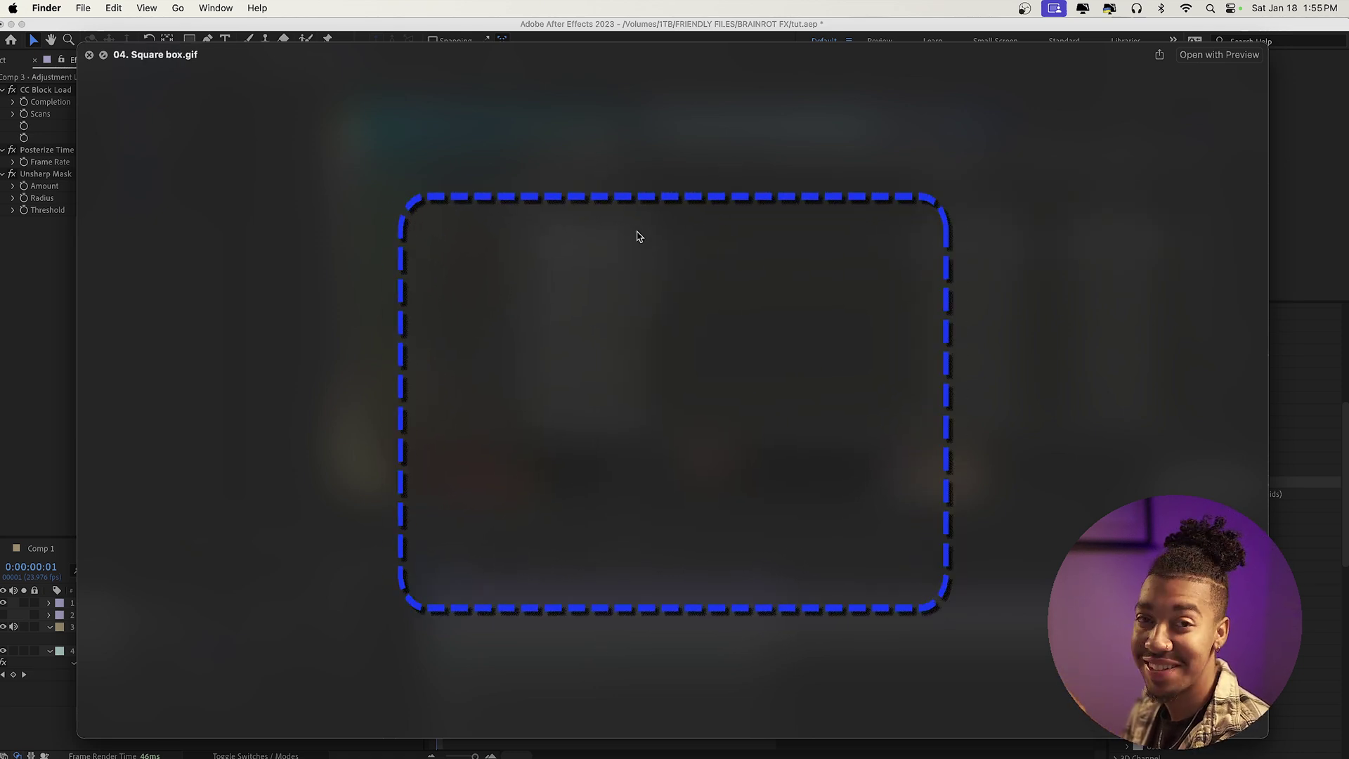
{"action": "key", "text": "Down"}
{"action": "key", "text": "Up"}
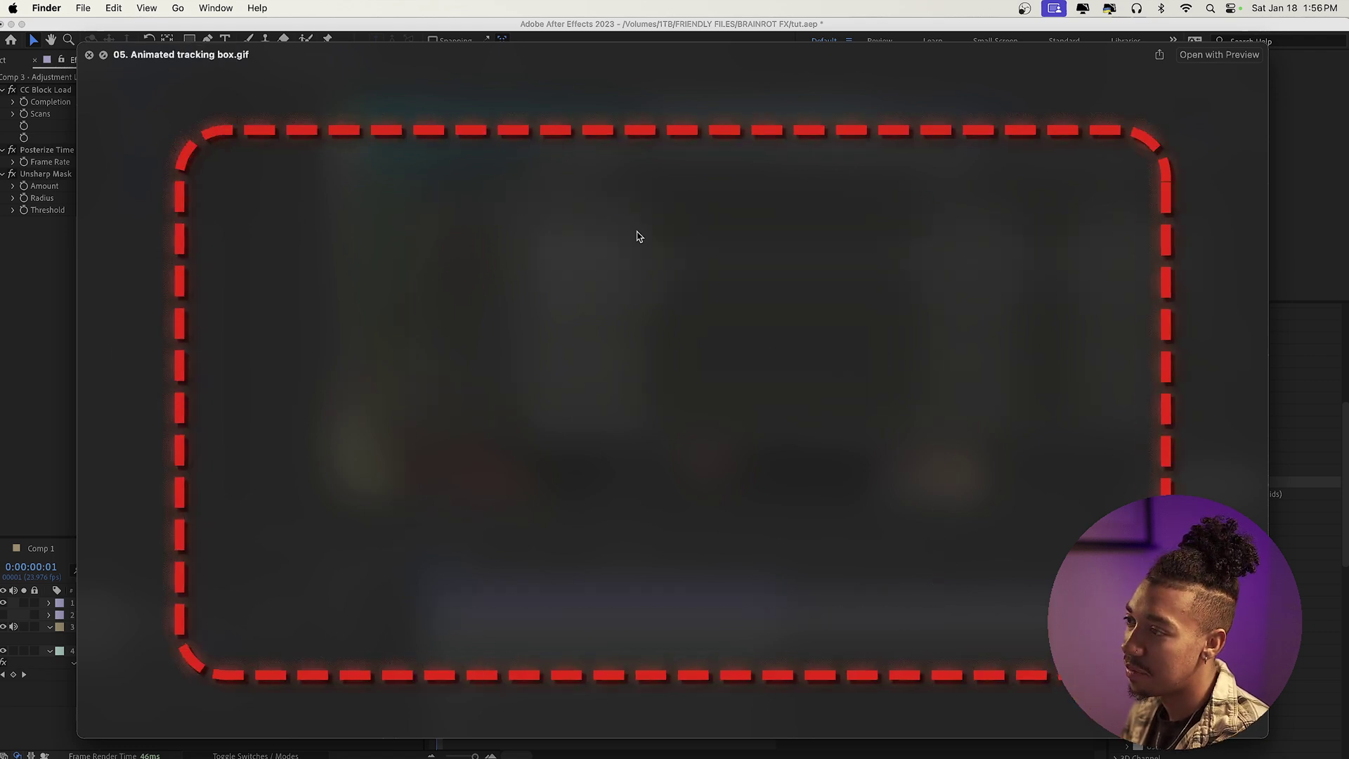
{"action": "key", "text": "space"}
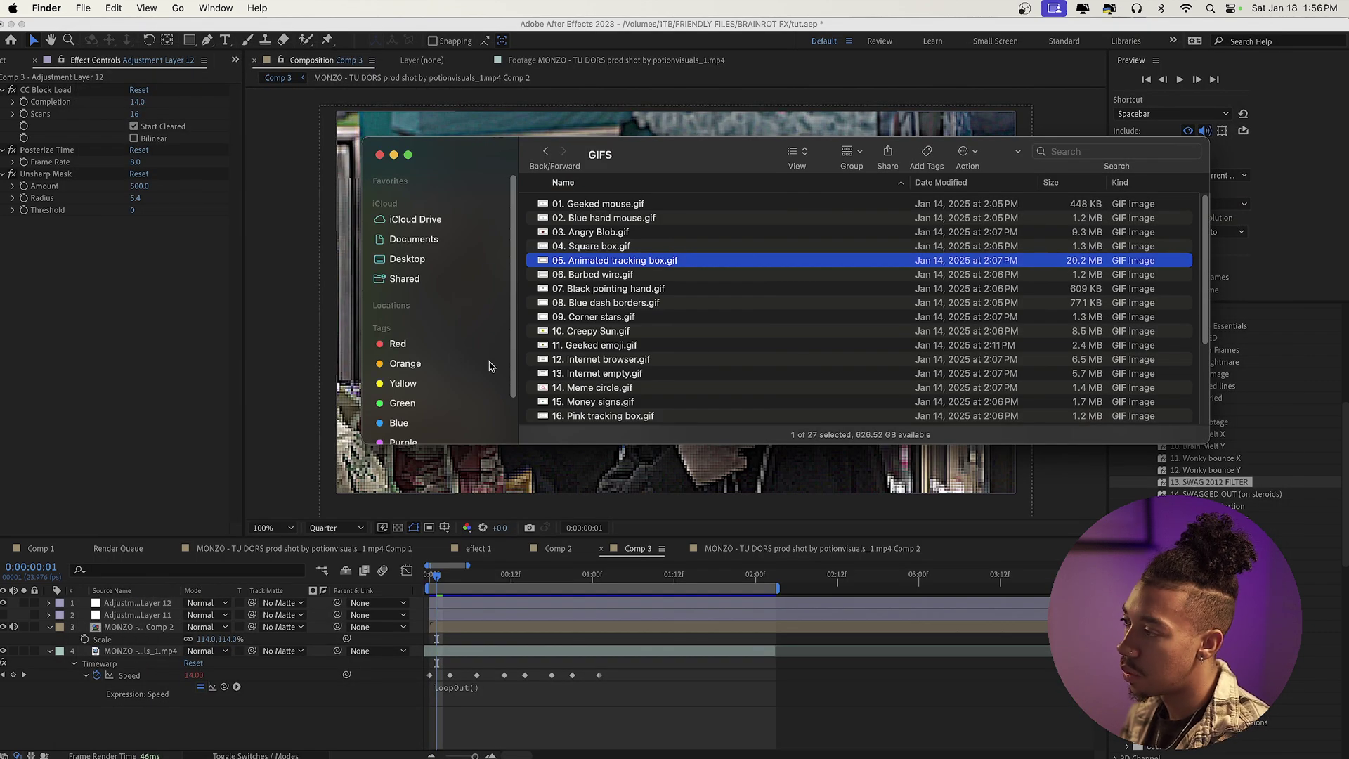
Step: Add the Animated tracking box, Creepy Sun, Geeked emoji, Internet browser, Meme circle, Money signs and Pink tracking box GIFs above the adjustment layers in Comp 3
{"action": "left_click", "coordinate": [582, 331], "text": "super"}
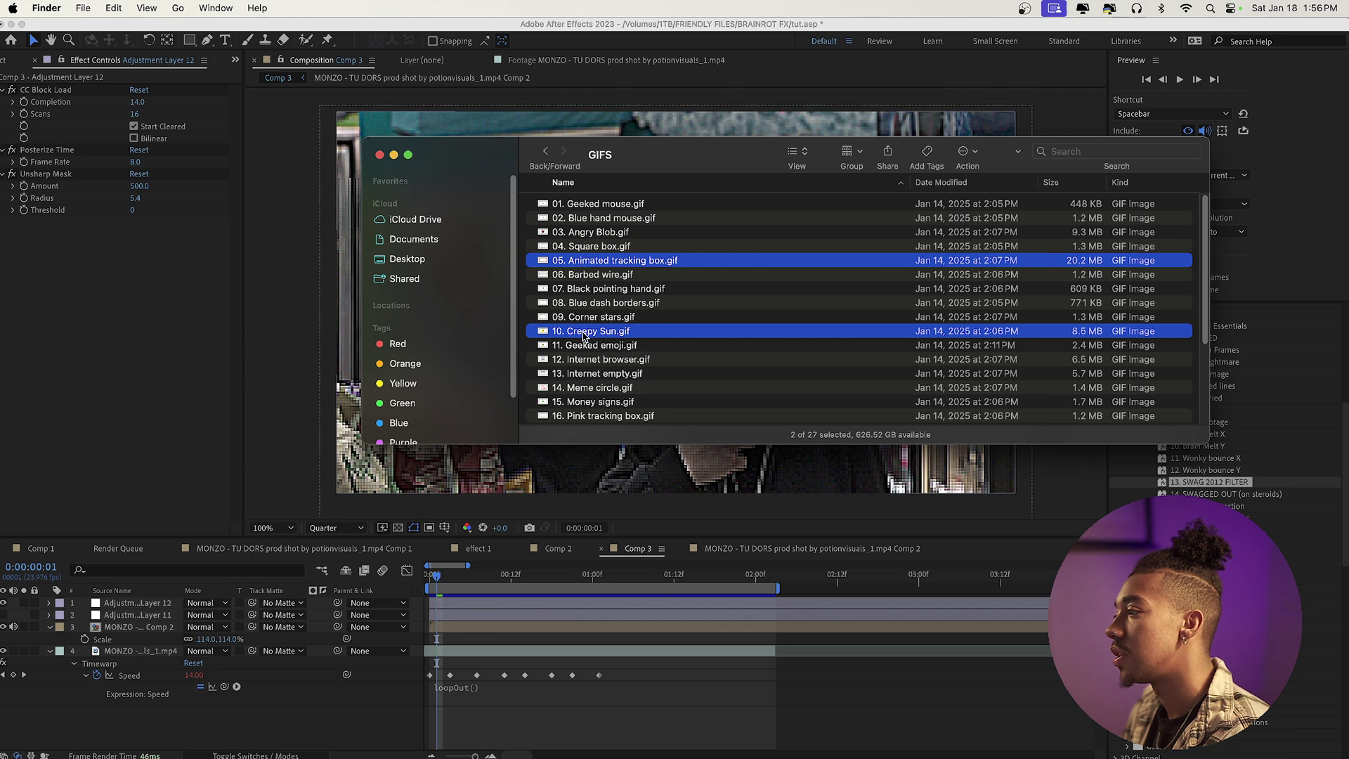
{"action": "left_click", "coordinate": [582, 345], "text": "super"}
{"action": "left_click", "coordinate": [582, 359], "text": "super"}
{"action": "left_click_drag", "start_coordinate": [584, 366], "coordinate": [281, 687]}
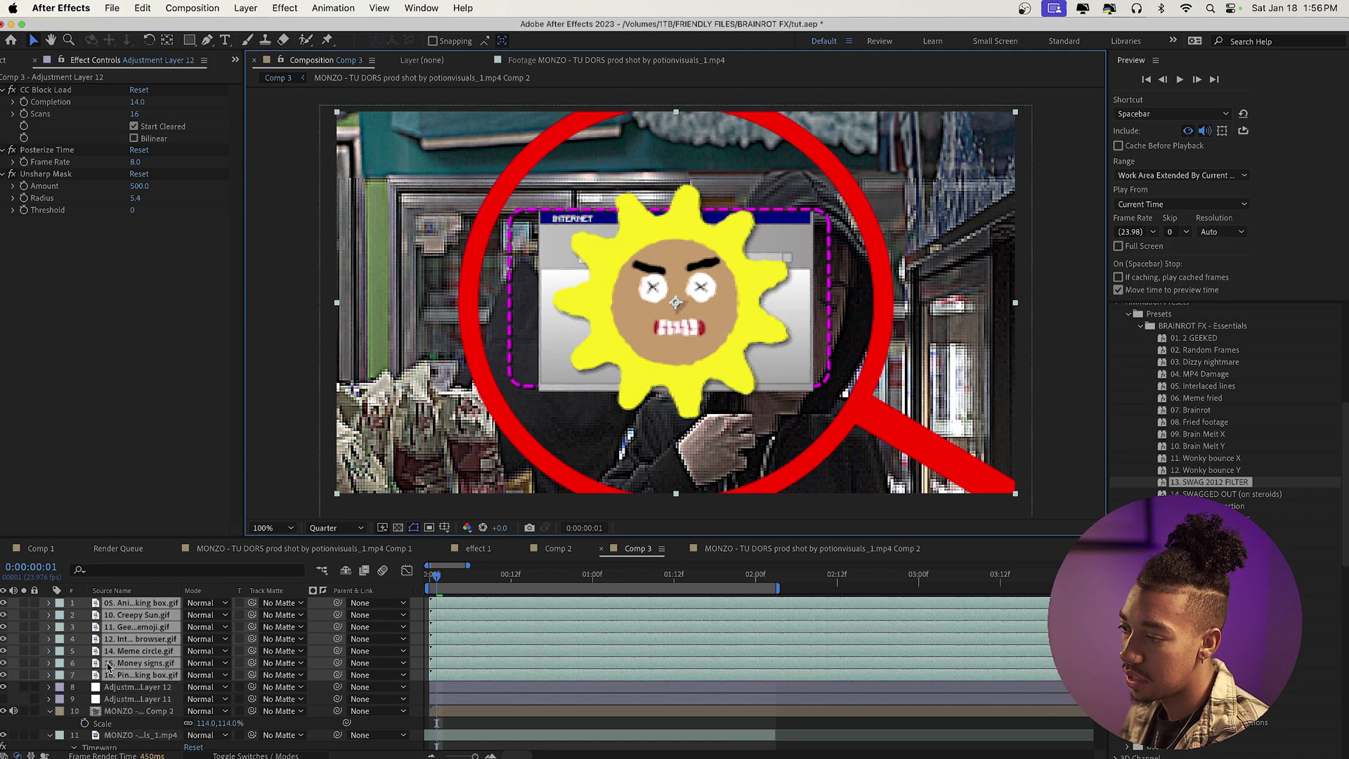
Step: Scale the Creepy Sun GIF to 82% and move the Geeked emoji to the lower right of the frame
{"action": "left_click", "coordinate": [120, 615]}
{"action": "key", "text": "s"}
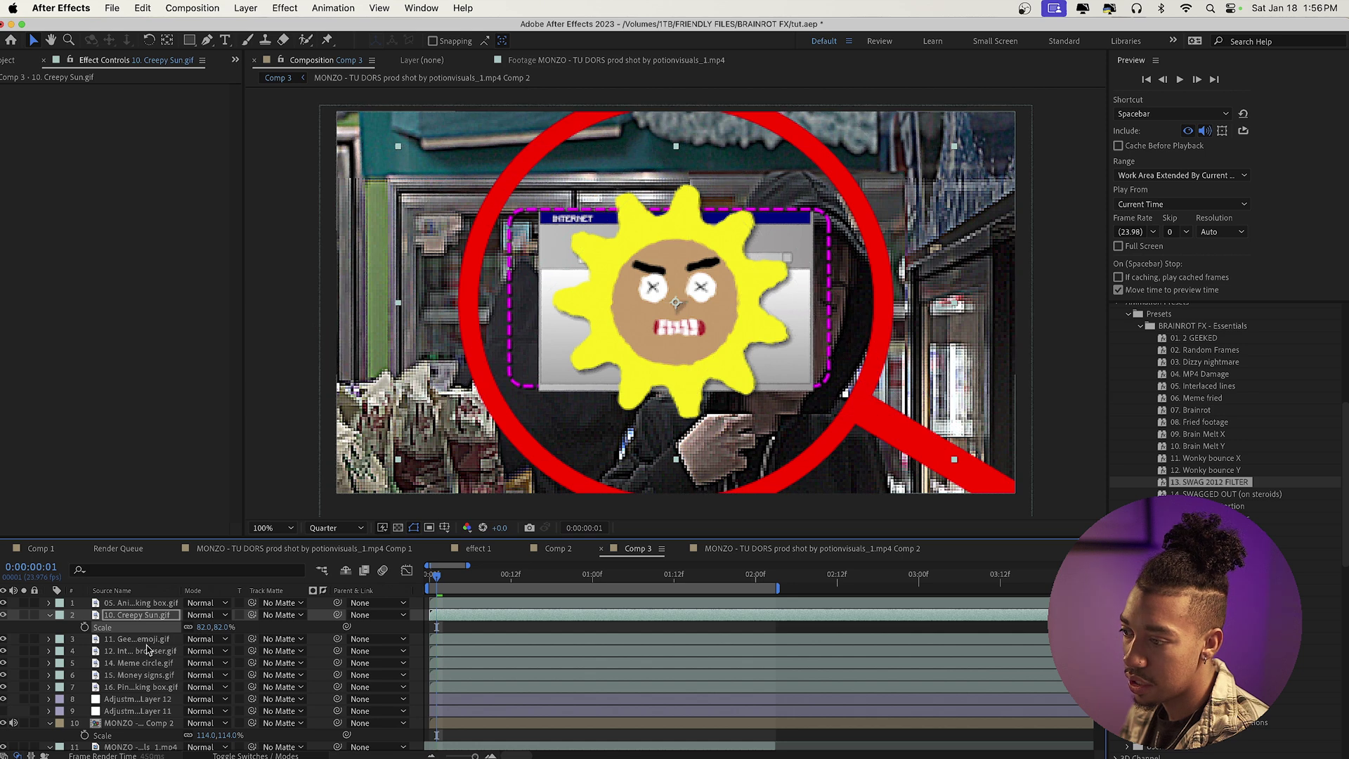
{"action": "left_click", "coordinate": [176, 638]}
{"action": "key", "text": "s"}
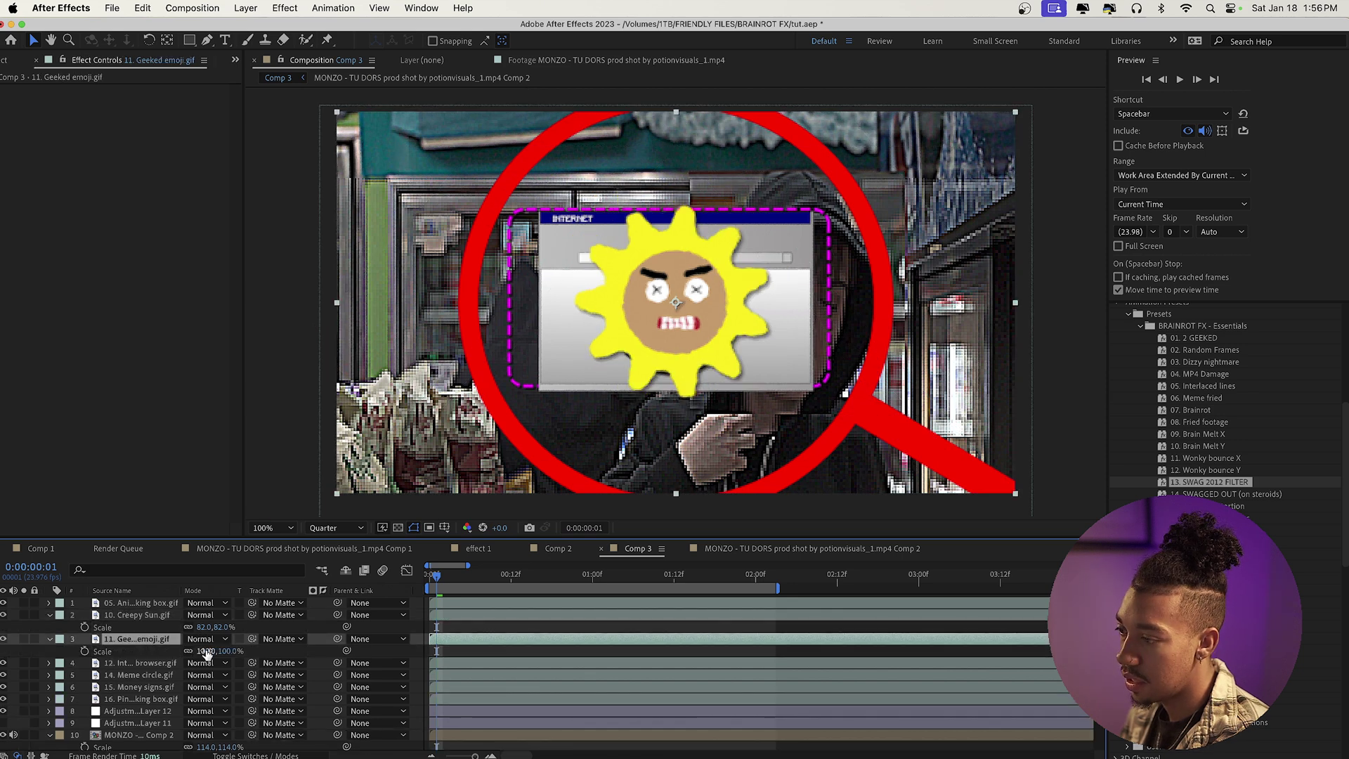
{"action": "left_click_drag", "start_coordinate": [665, 320], "coordinate": [833, 390]}
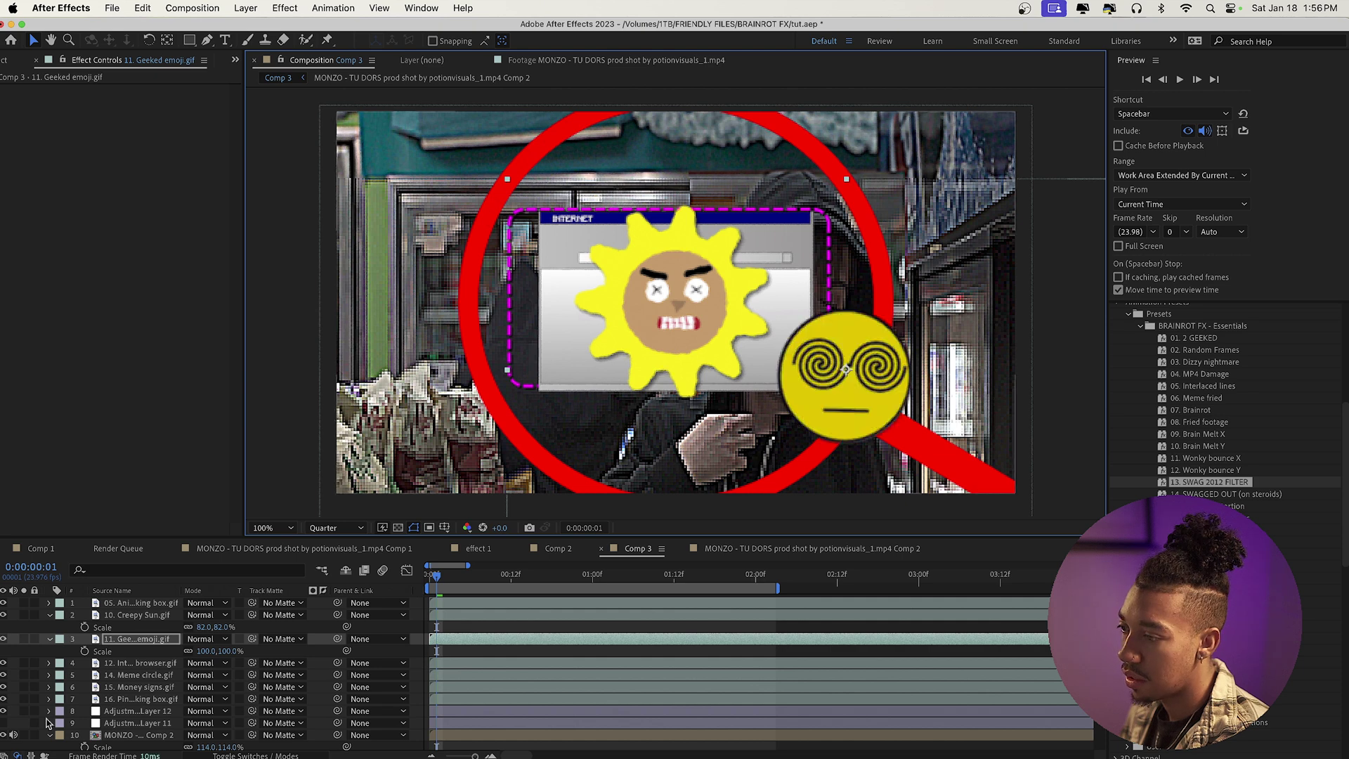
Step: Arrange the remaining GIFs around the subject, scaling the browser to 69%, Meme circle to 50%, Money signs to 116% and Pink tracking box to 161%
{"action": "left_click_drag", "start_coordinate": [912, 400], "coordinate": [909, 401]}
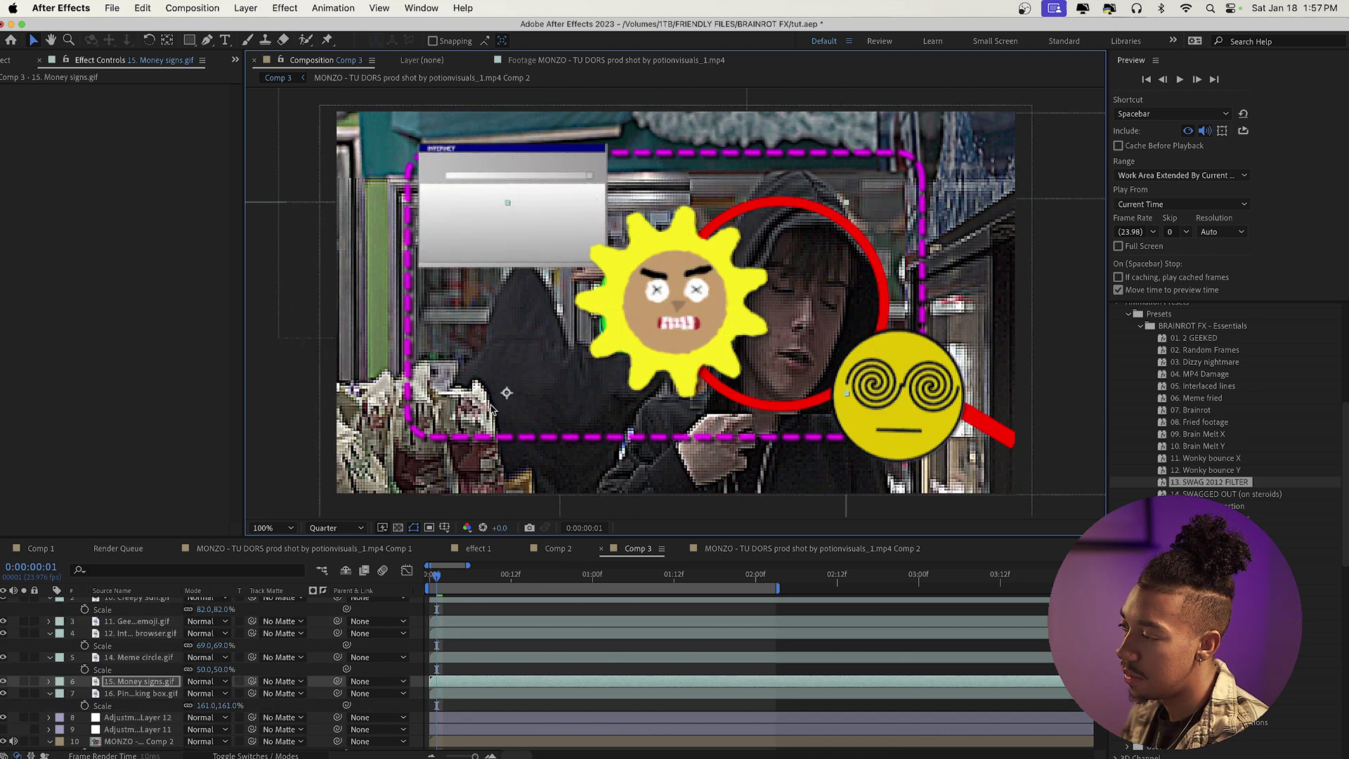
{"action": "key", "text": "s"}
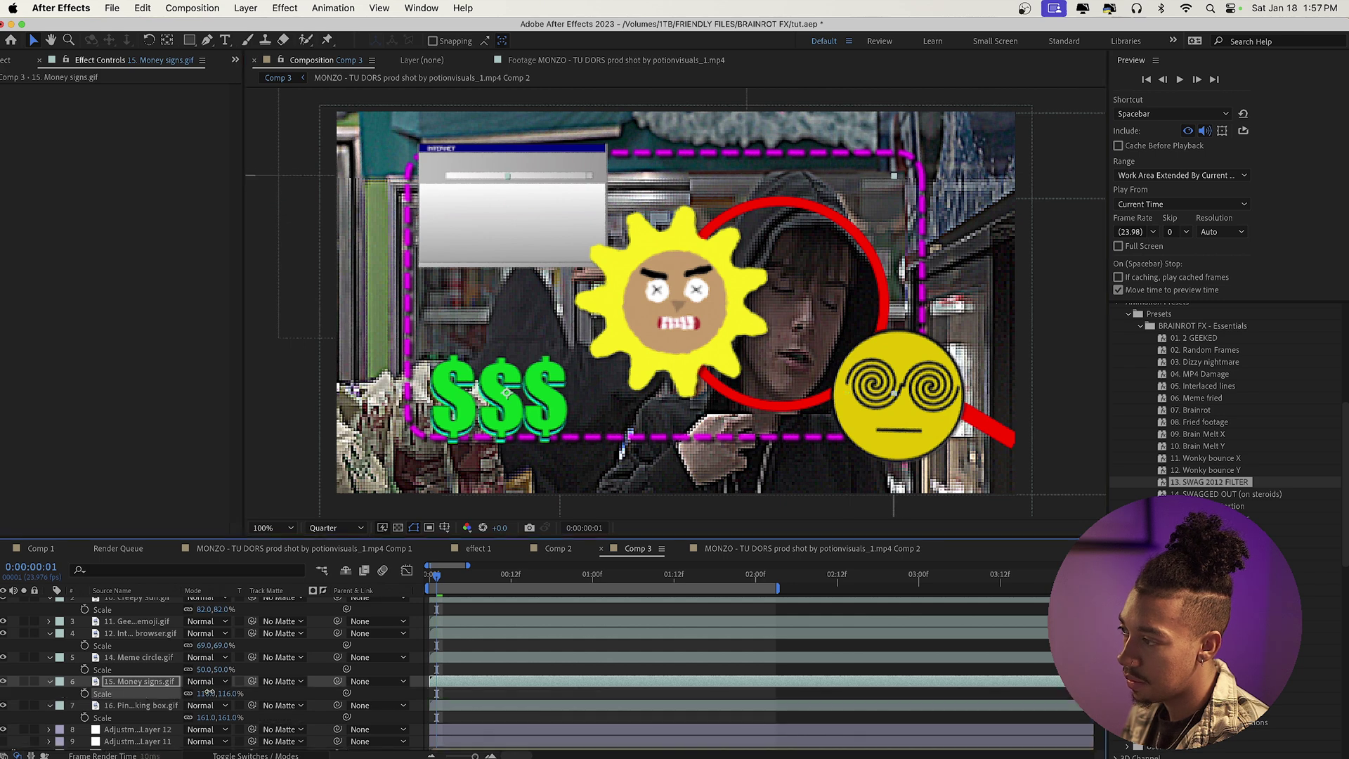
{"action": "scroll", "coordinate": [161, 633], "scroll_direction": "down", "scroll_amount": 4}
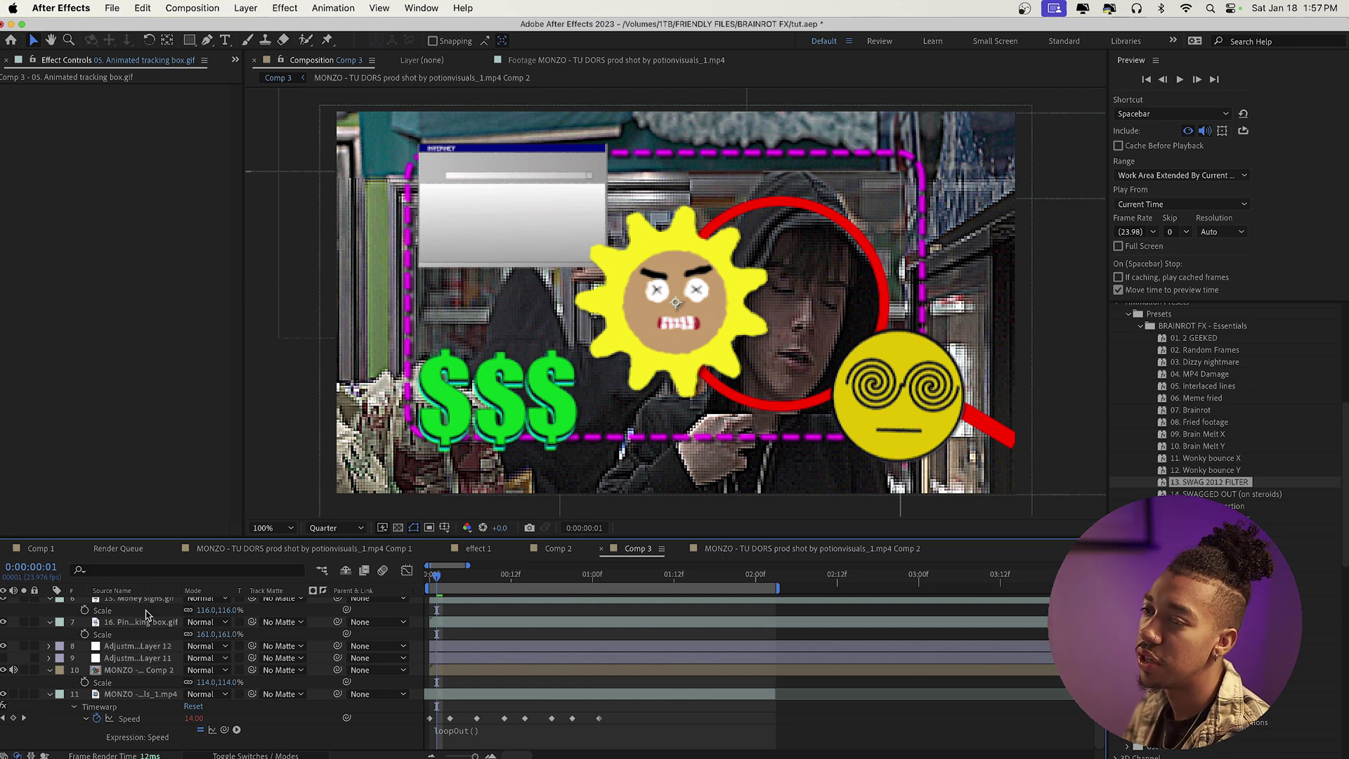
Step: Move all the GIF layers below the two adjustment layers in Comp 3 and preview the composition
{"action": "scroll", "coordinate": [157, 662], "scroll_direction": "up", "scroll_amount": 2}
{"action": "left_click", "coordinate": [143, 677], "text": "shift"}
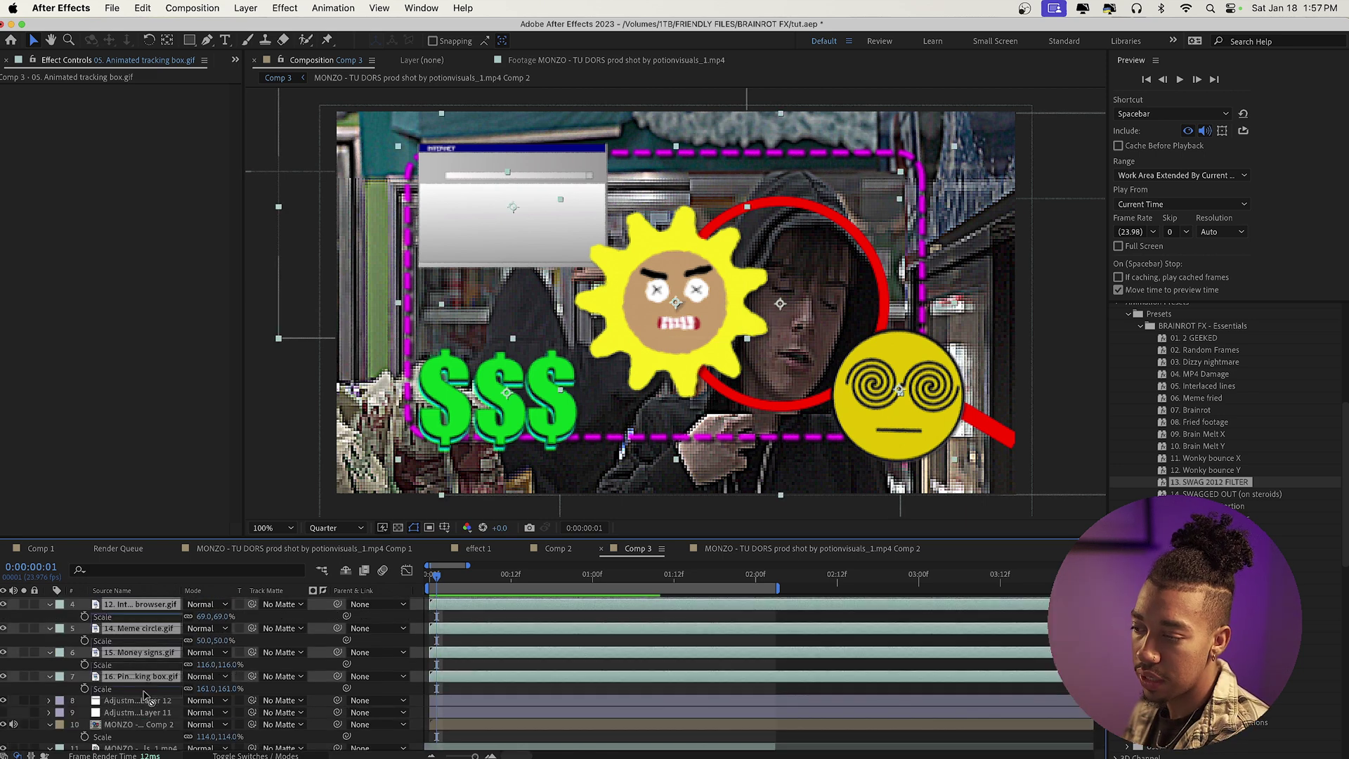
{"action": "left_click_drag", "start_coordinate": [144, 724], "coordinate": [144, 724]}
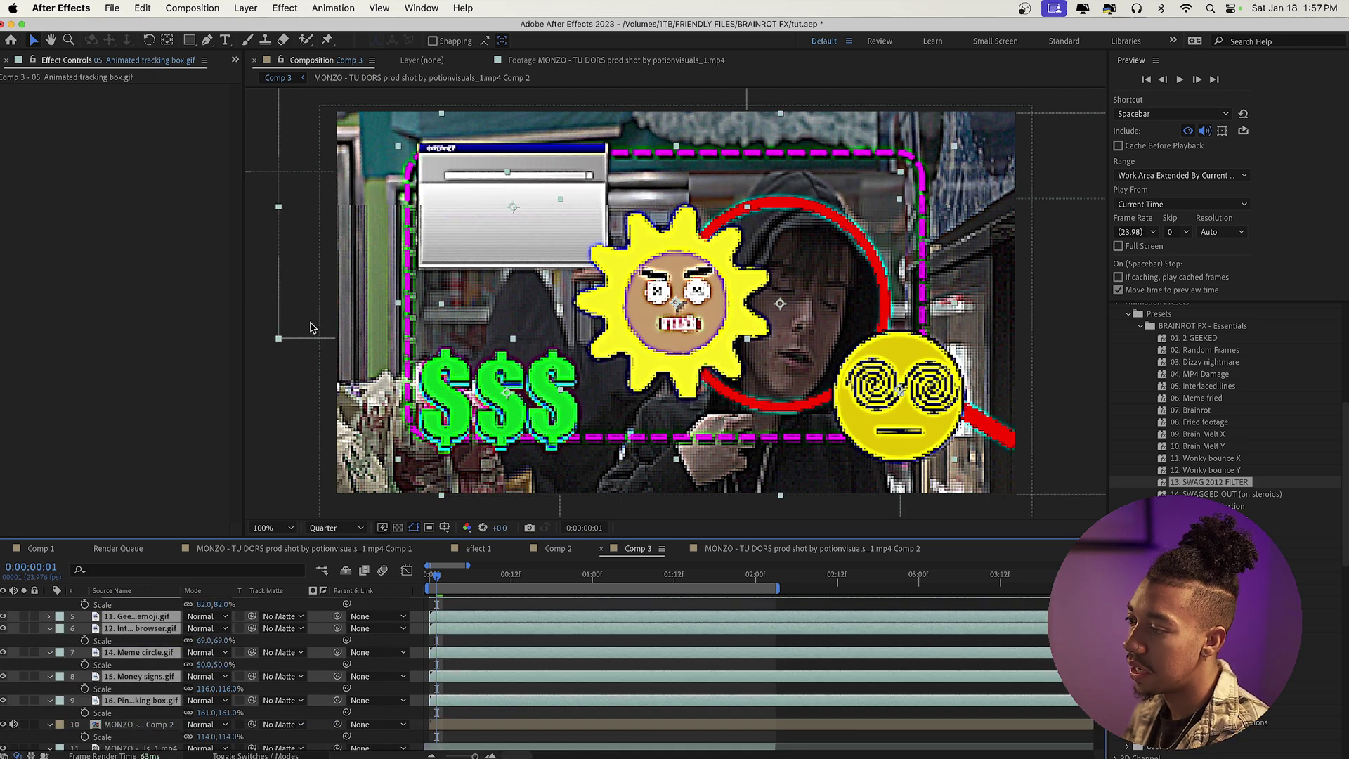
{"action": "left_click", "coordinate": [422, 631]}
{"action": "key", "text": "space"}
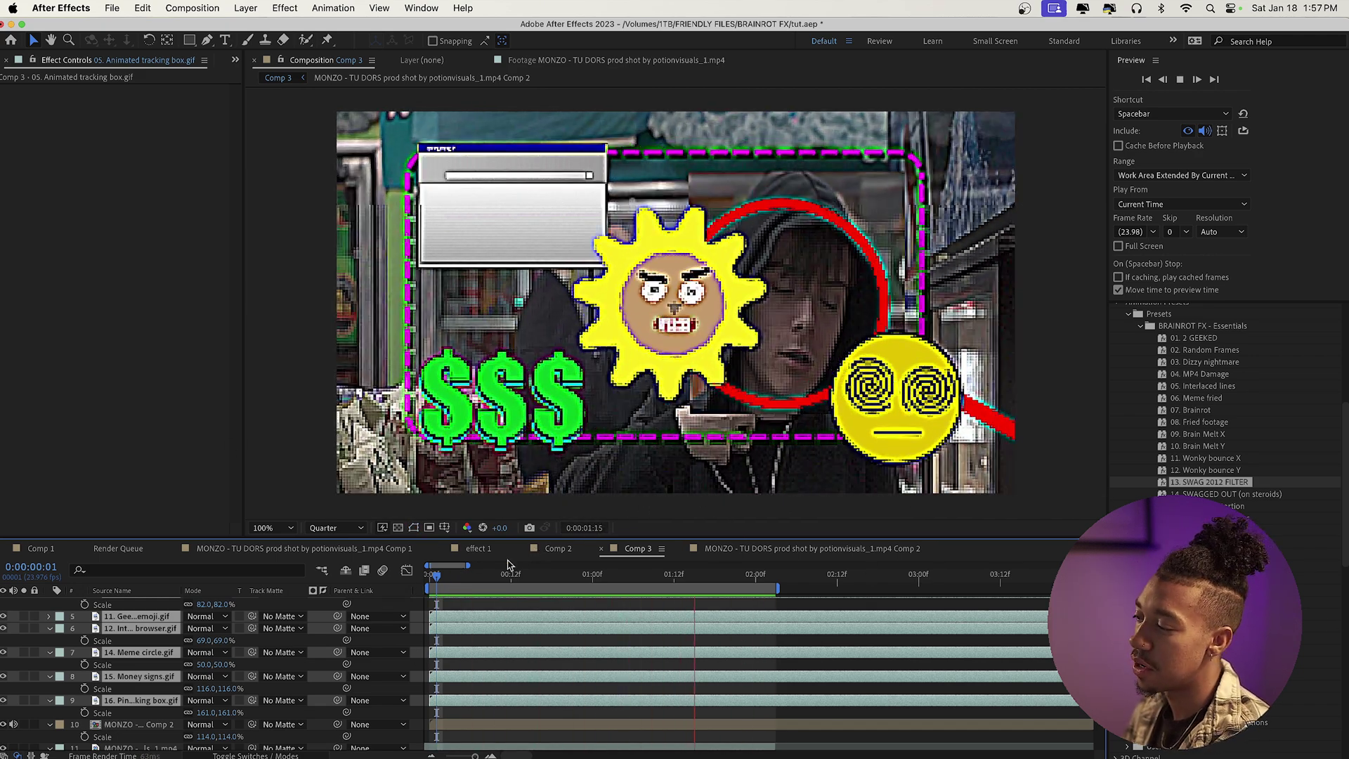
{"action": "key", "text": "space"}
{"action": "key", "text": "super+a"}
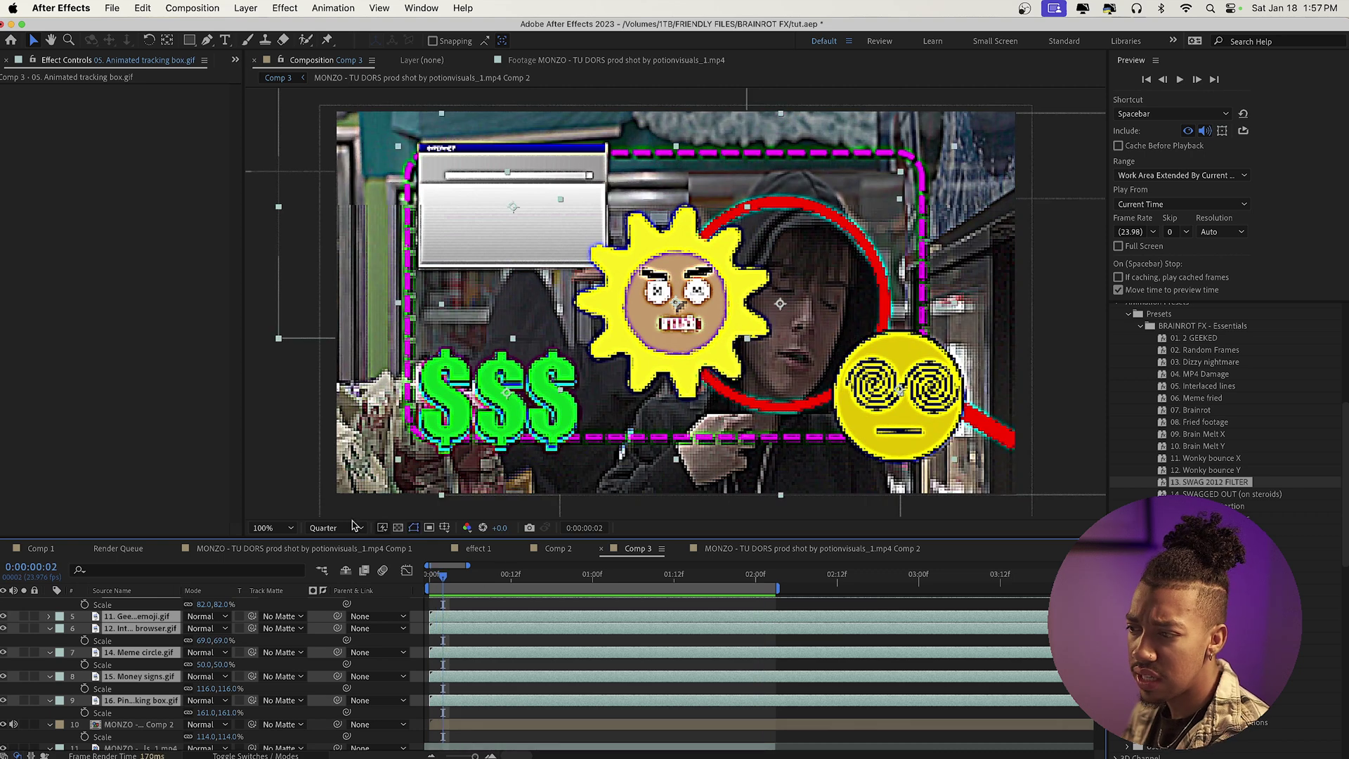
Step: Select the Internet browser GIF layer and look through the BRAINROT FX - Text animations presets, closing the Essentials folder
{"action": "left_click", "coordinate": [127, 653]}
{"action": "left_click", "coordinate": [134, 629]}
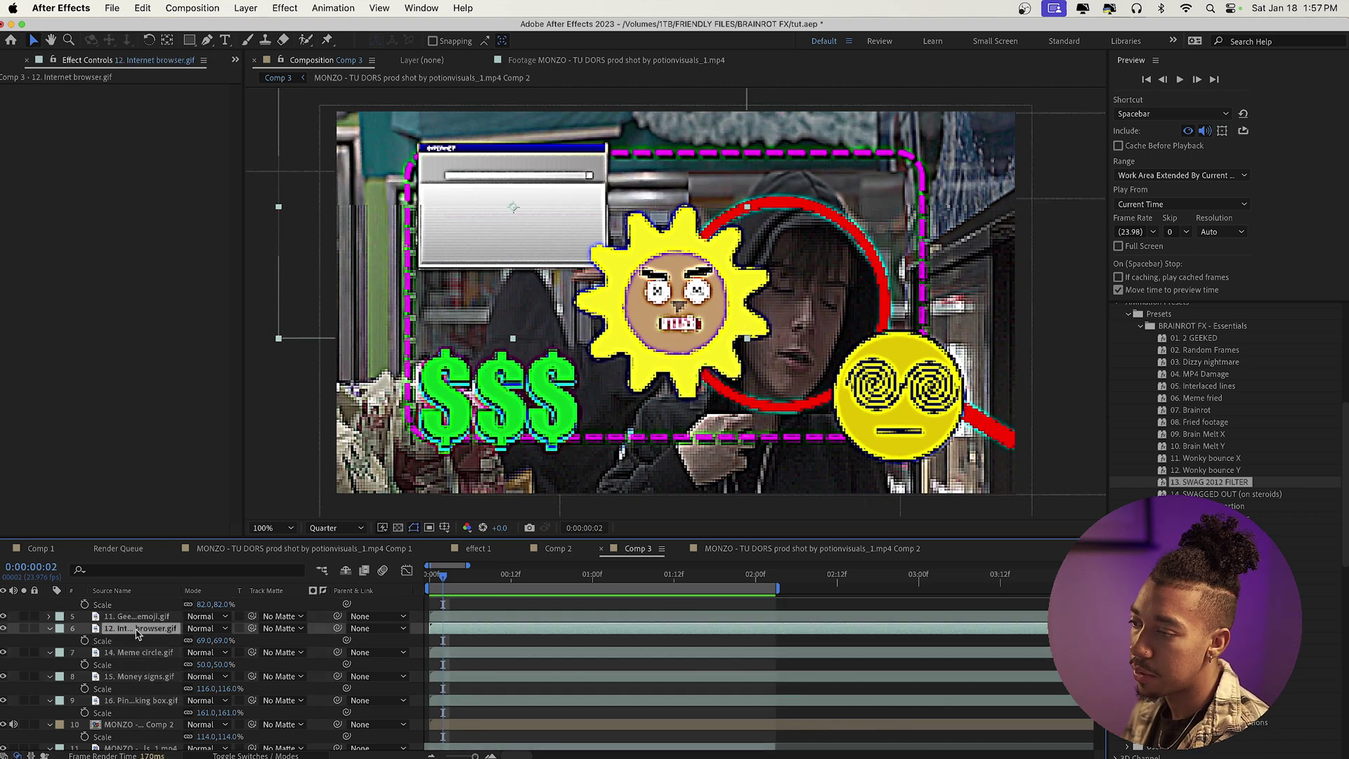
{"action": "scroll", "coordinate": [1161, 404], "scroll_direction": "up", "scroll_amount": 2}
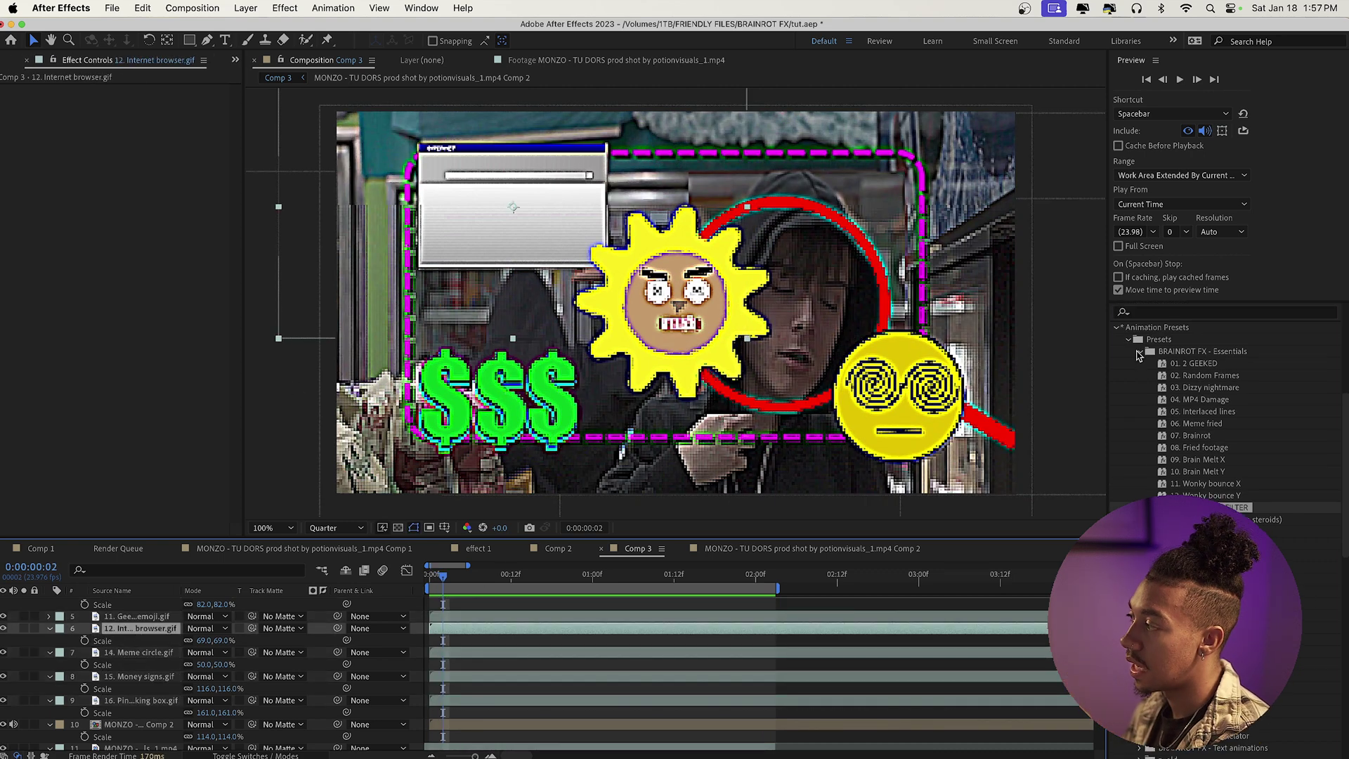
{"action": "left_click", "coordinate": [1139, 353]}
{"action": "left_click", "coordinate": [1140, 364]}
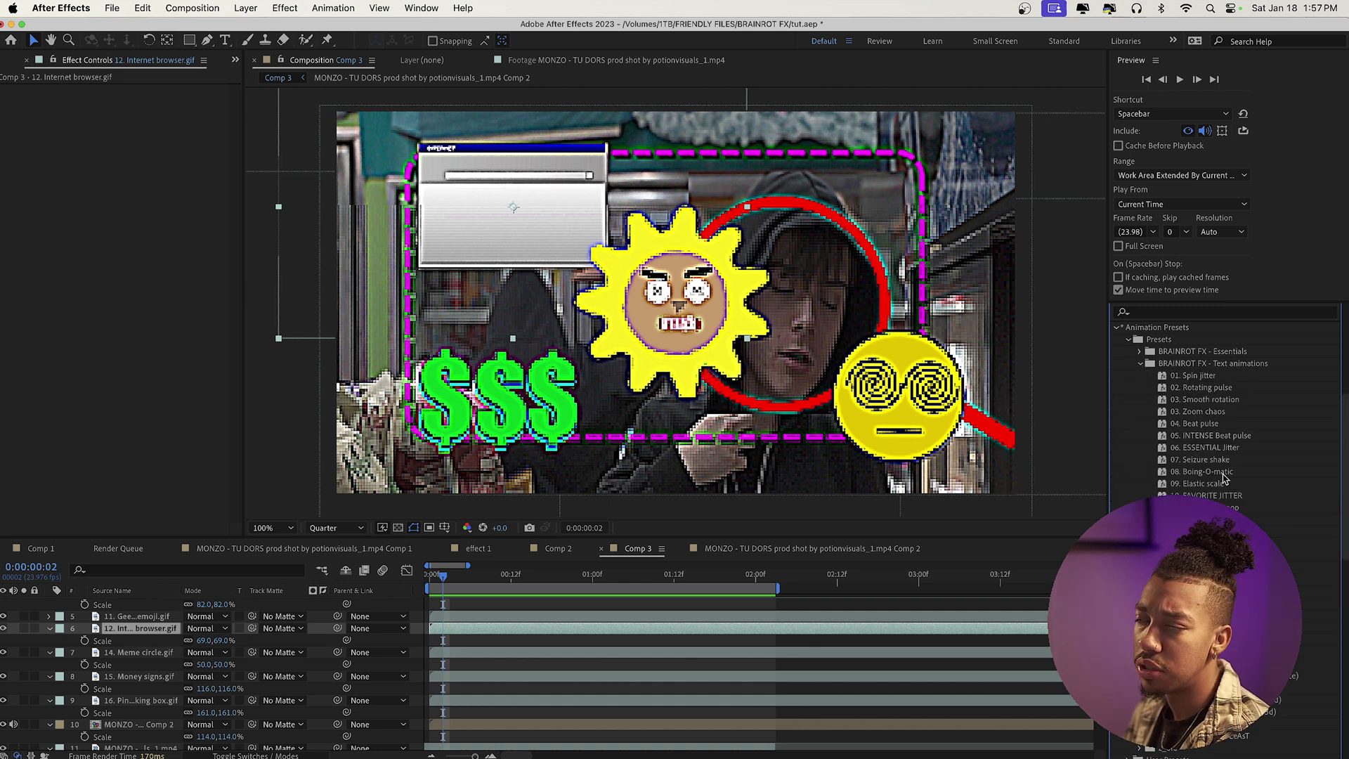
{"action": "scroll", "coordinate": [1222, 477], "scroll_direction": "down", "scroll_amount": 3}
{"action": "scroll", "coordinate": [1220, 470], "scroll_direction": "up", "scroll_amount": 4}
{"action": "scroll", "coordinate": [1217, 480], "scroll_direction": "down", "scroll_amount": 2}
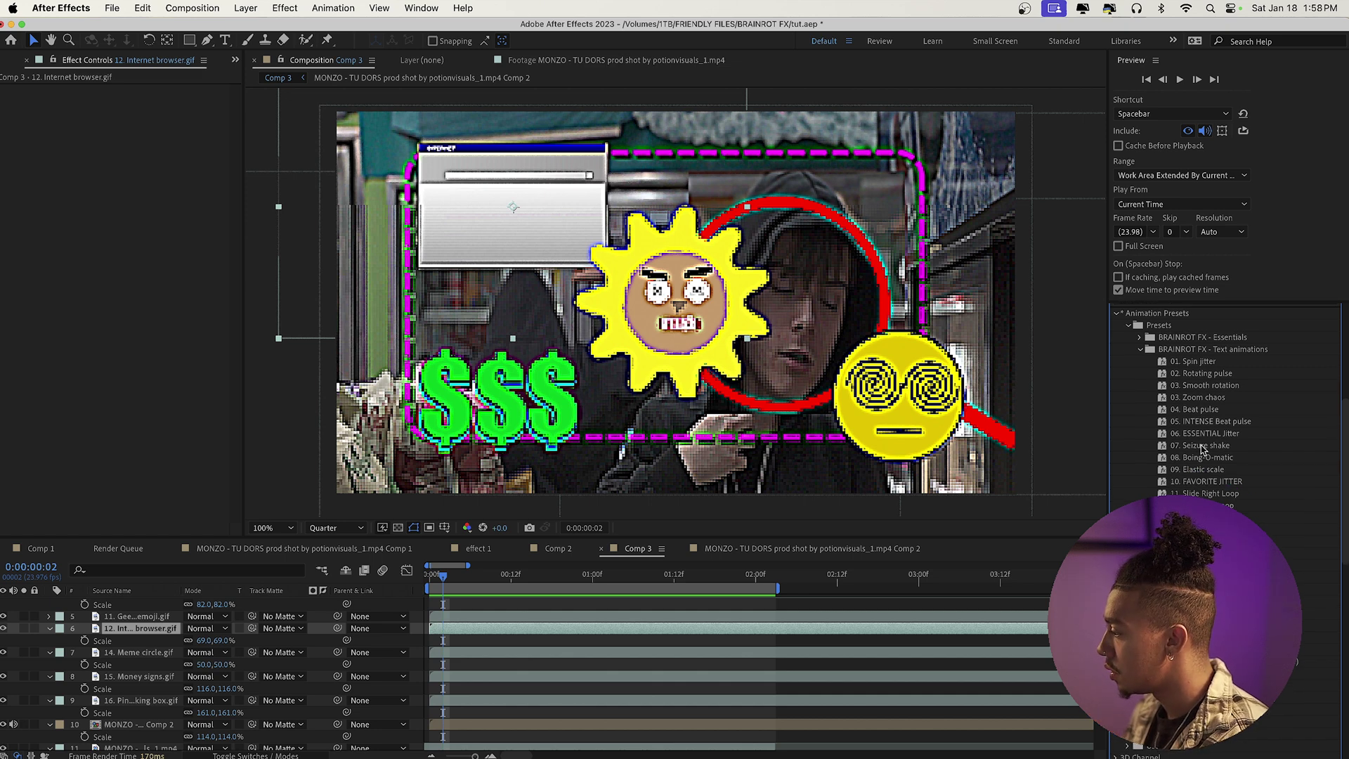
Step: Try the 03. Zoom chaos preset on the Internet browser GIF, preview it, and undo it
{"action": "left_click_drag", "start_coordinate": [1198, 399], "coordinate": [754, 251]}
{"action": "left_click_drag", "start_coordinate": [466, 231], "coordinate": [174, 631]}
{"action": "key", "text": "space"}
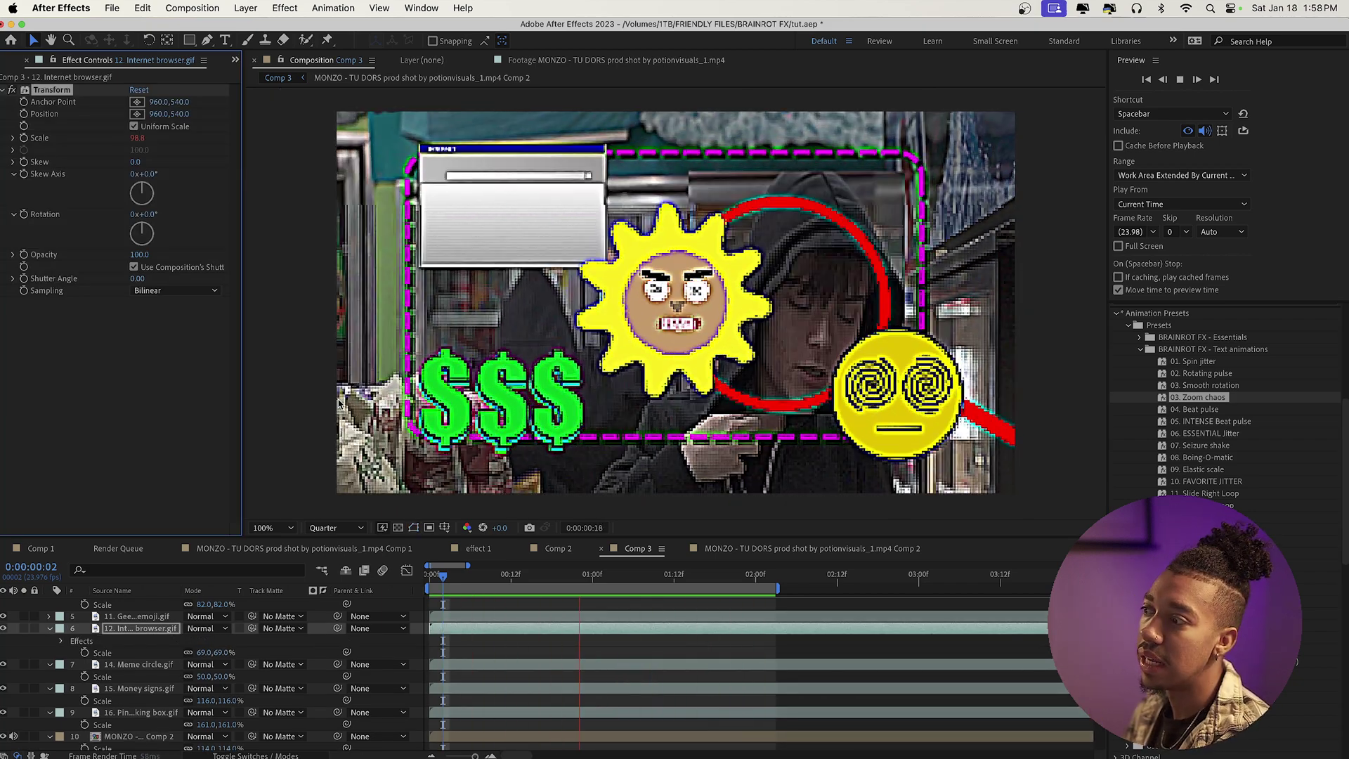
{"action": "key", "text": "space"}
{"action": "key", "text": "super+z"}
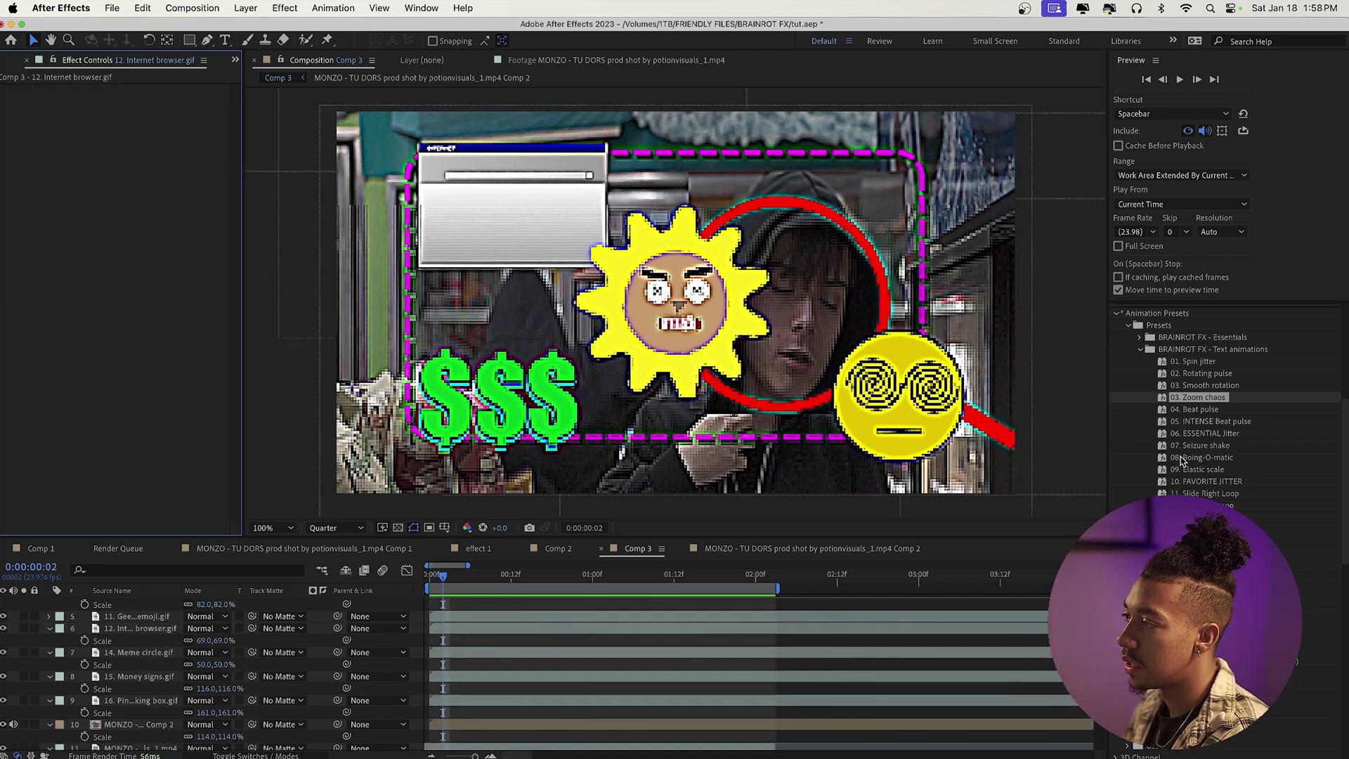
Step: Try the 07. Seizure shake preset on the Internet browser GIF, preview it, and undo it
{"action": "left_click_drag", "start_coordinate": [1201, 445], "coordinate": [169, 628]}
{"action": "key", "text": "space"}
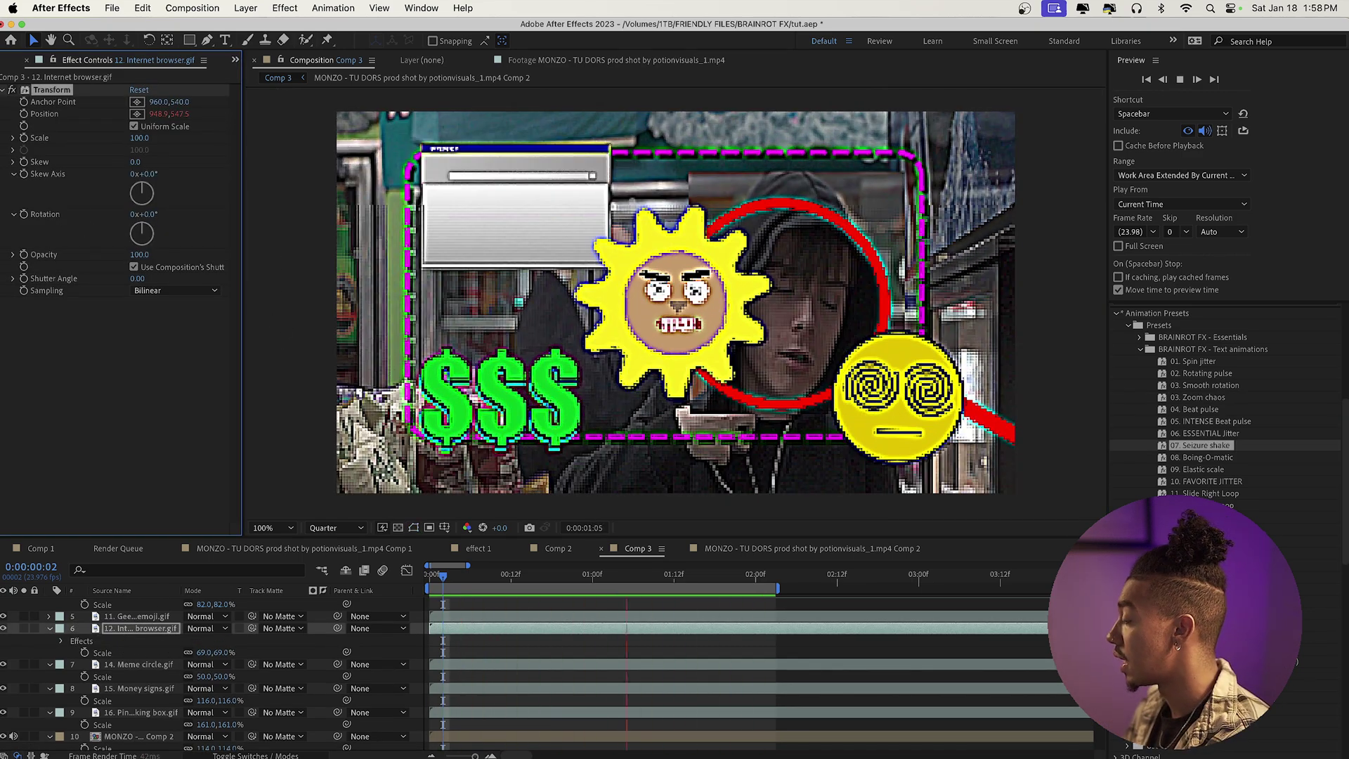
{"action": "key", "text": "cmd+z"}
Step: Apply a text animation preset that animates scale width and height to the Internet browser GIF and preview the composition
{"action": "left_click_drag", "start_coordinate": [453, 632], "coordinate": [453, 633]}
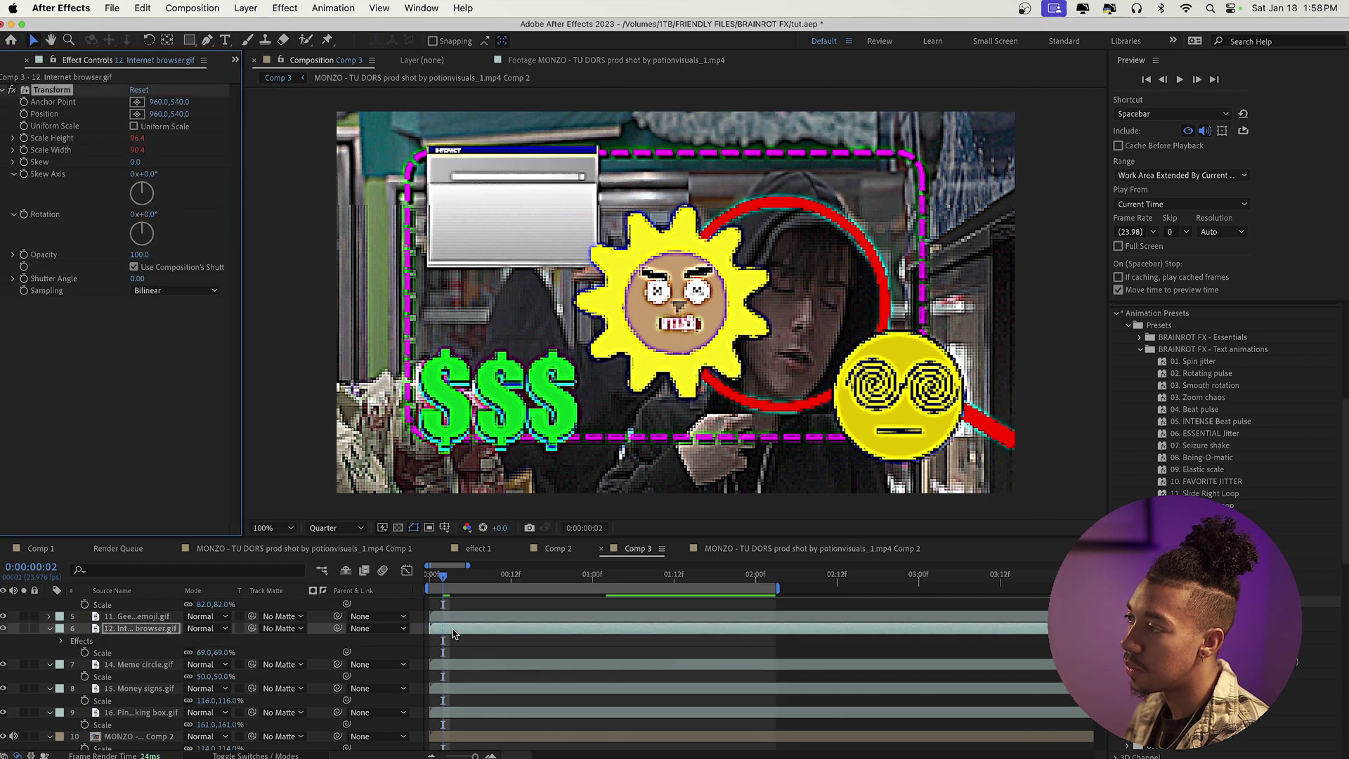
{"action": "key", "text": "space"}
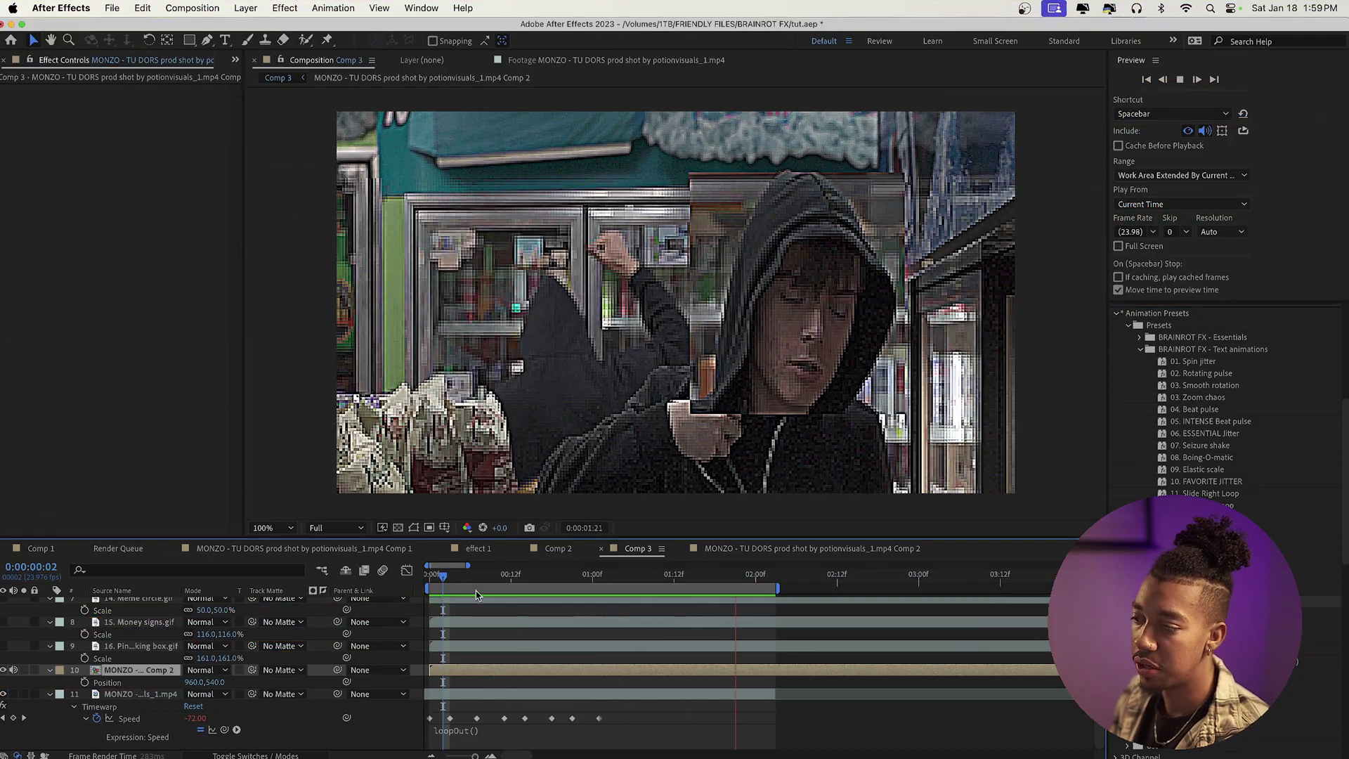
{"action": "key", "text": "space"}
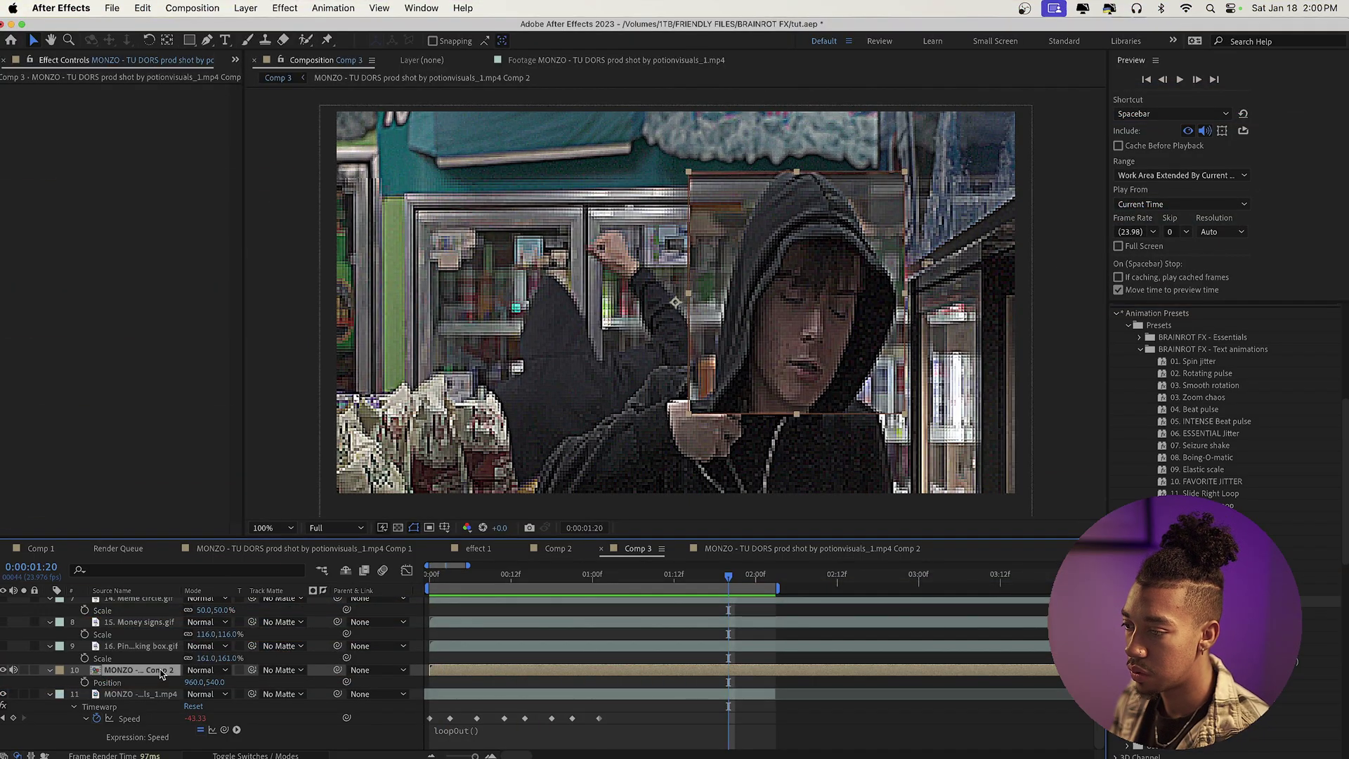
Step: Duplicate the masked MONZO Comp 2 layer, scale the copy to 75%, and place it over the background figure beside the main subject
{"action": "key", "text": "ctrl+d"}
{"action": "key", "text": "s"}
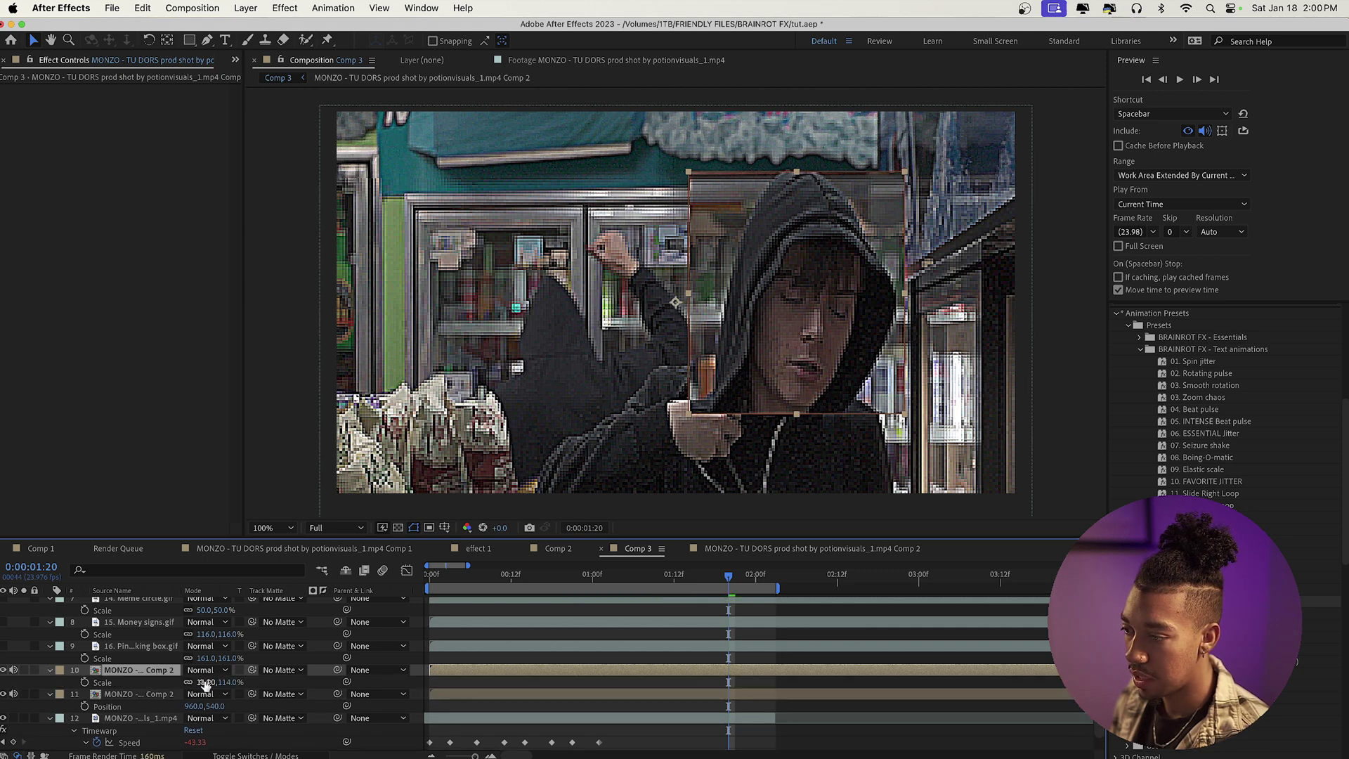
{"action": "left_click_drag", "start_coordinate": [775, 332], "coordinate": [745, 333]}
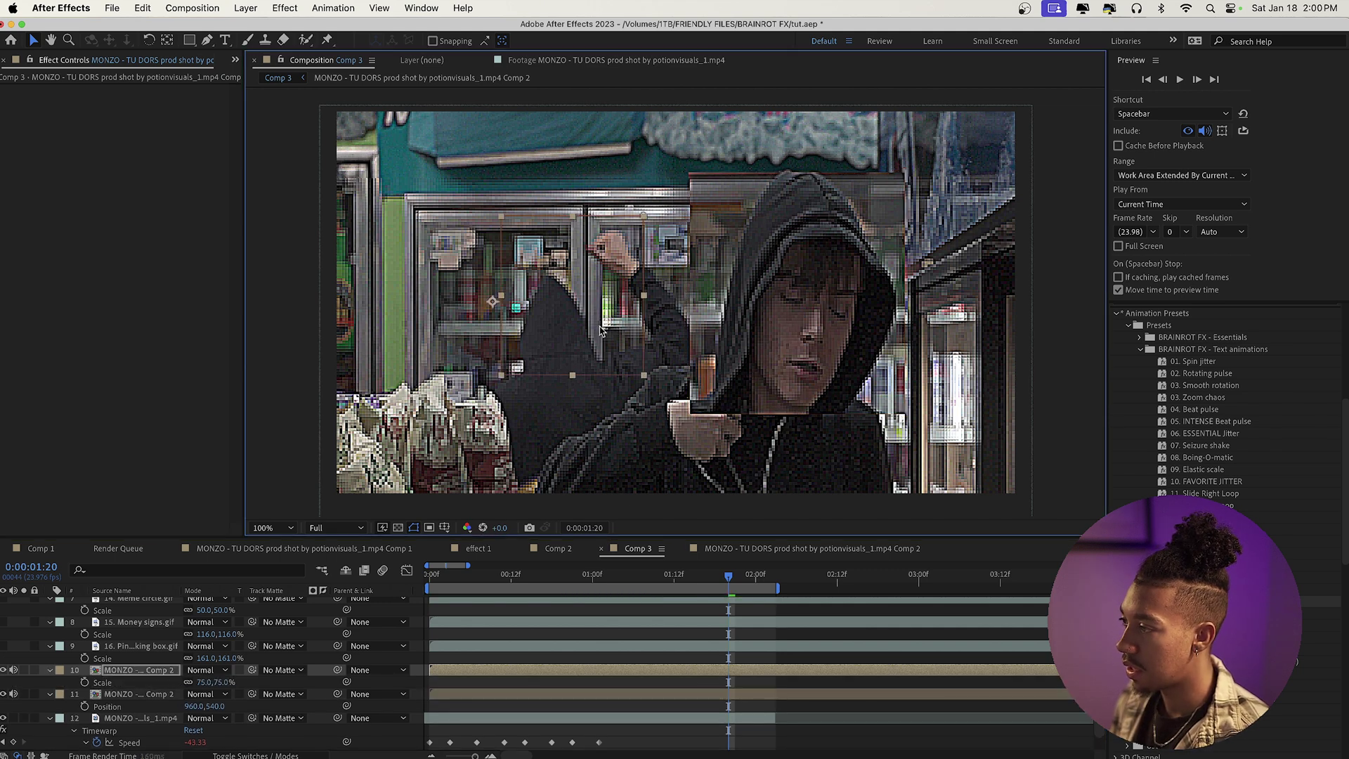